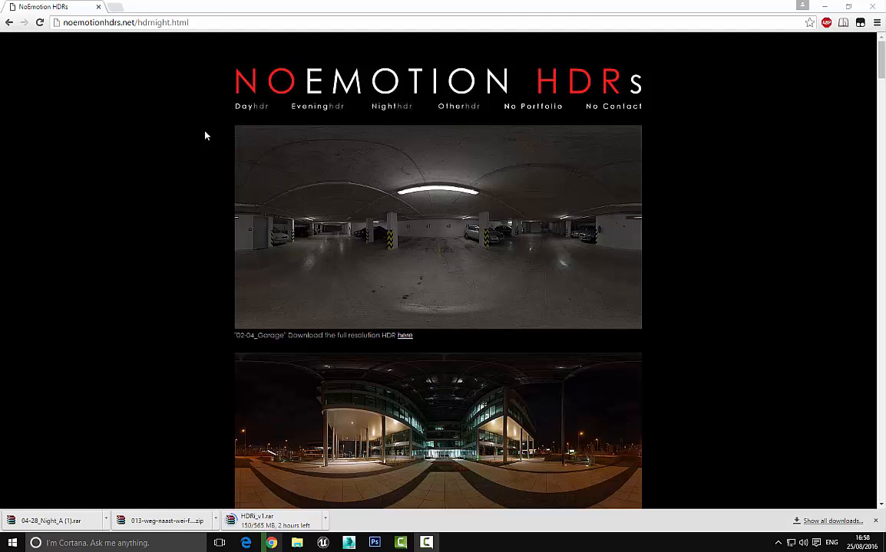
Browse the night HDR panoramas on the NoEmotion HDRs page
{"action": "scroll", "coordinate": [162, 192], "scroll_direction": "down", "scroll_amount": 10}
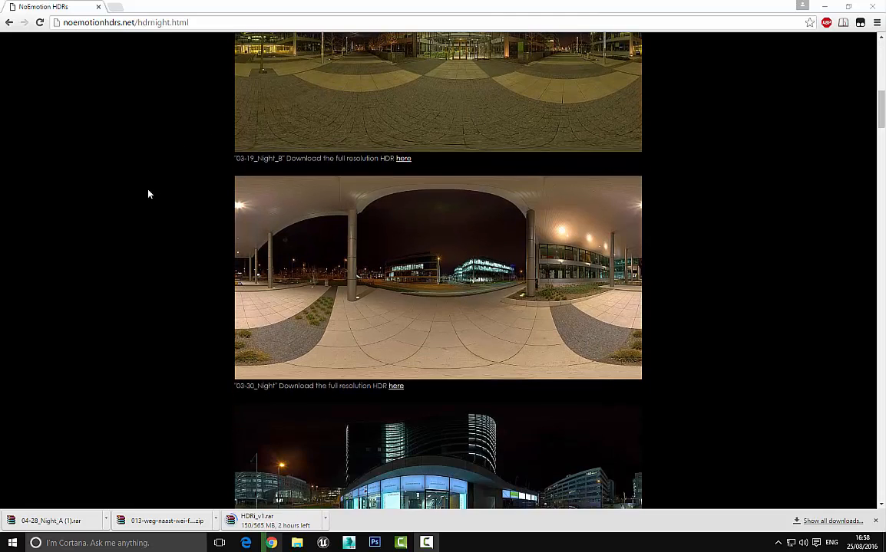
{"action": "scroll", "coordinate": [156, 199], "scroll_direction": "up", "scroll_amount": 8}
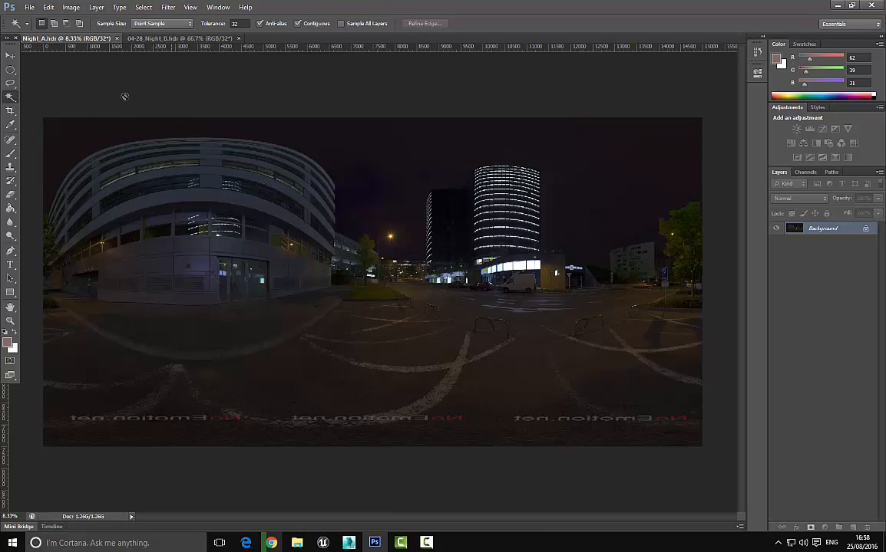
Switch to Photoshop, compare the two open night HDR images, and check the pixel dimensions of Night_A.hdr without changing them
{"action": "left_click", "coordinate": [168, 38]}
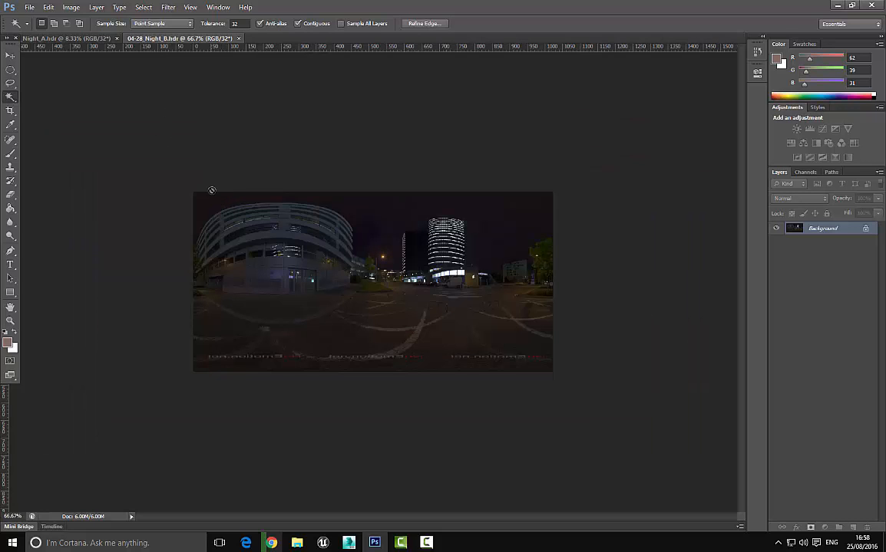
{"action": "left_click", "coordinate": [55, 37]}
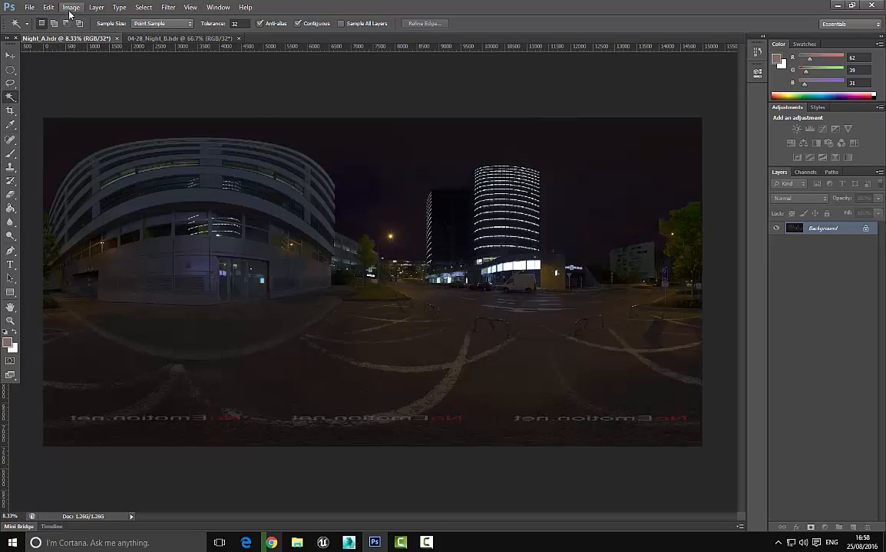
{"action": "left_click", "coordinate": [70, 12]}
{"action": "left_click", "coordinate": [104, 84]}
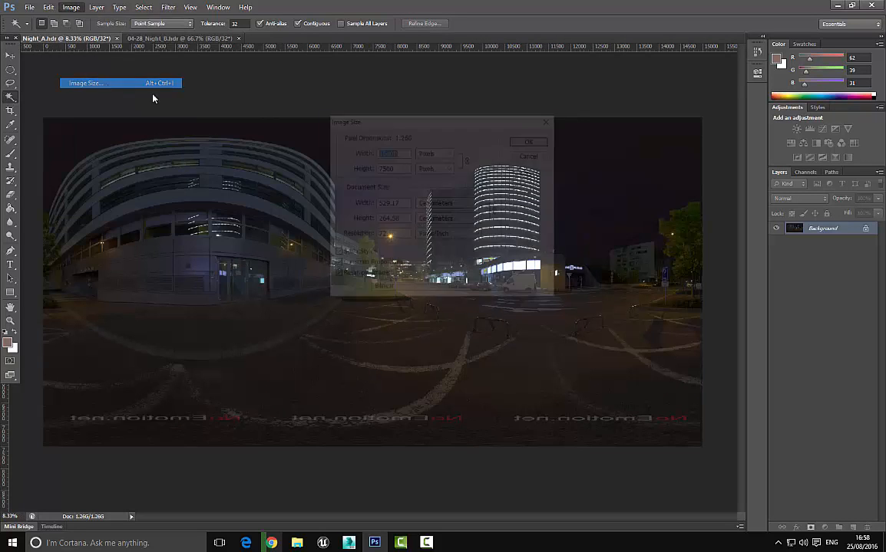
{"action": "left_click", "coordinate": [400, 151]}
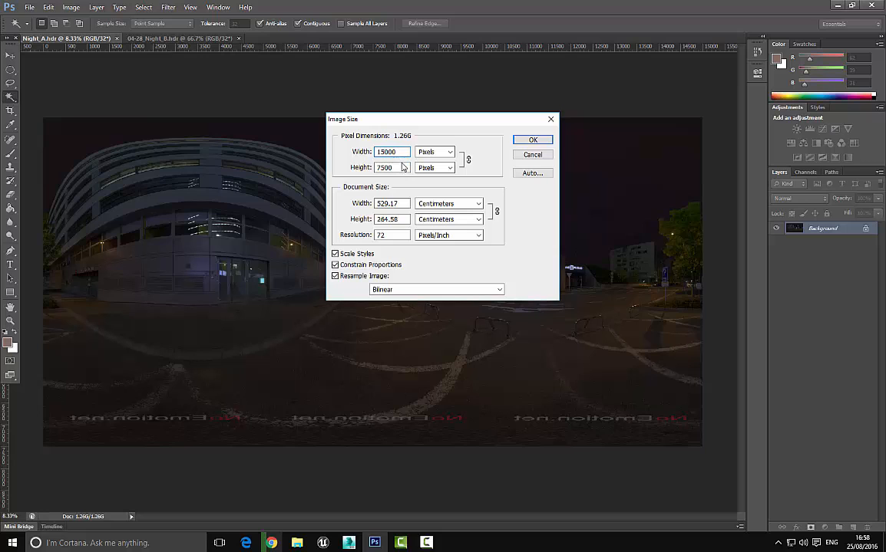
{"action": "left_click_drag", "start_coordinate": [400, 152], "coordinate": [367, 152]}
{"action": "left_click", "coordinate": [529, 154]}
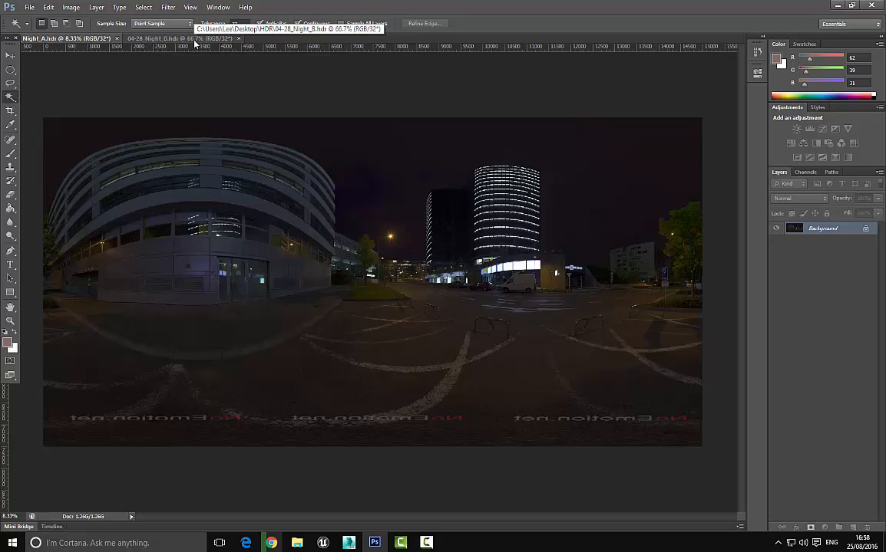
Check the pixel dimensions of 04-28_Night_B.hdr without resizing it
{"action": "left_click", "coordinate": [195, 38]}
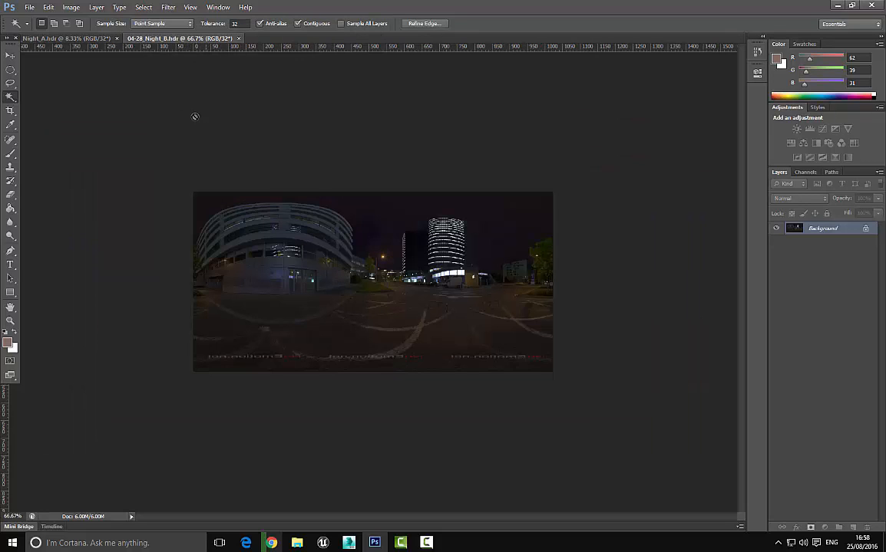
{"action": "left_click", "coordinate": [70, 7]}
{"action": "left_click", "coordinate": [92, 80]}
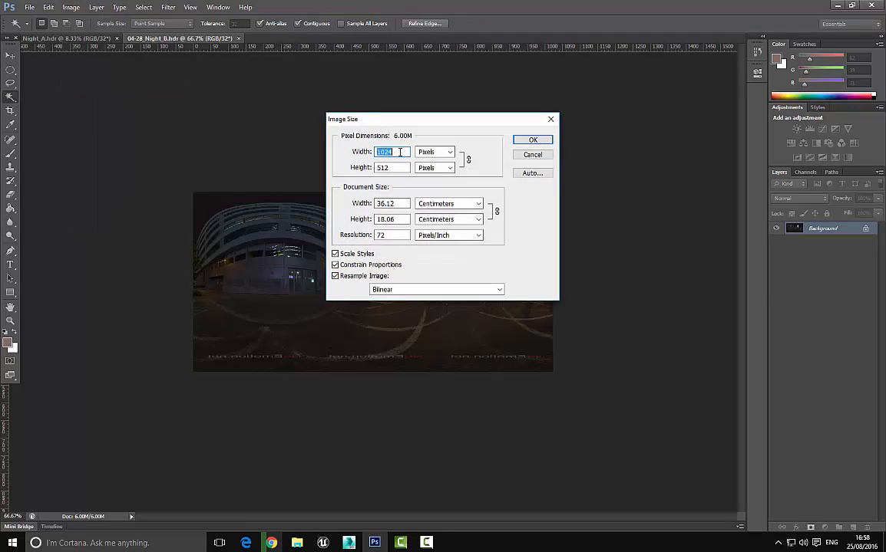
{"action": "left_click_drag", "start_coordinate": [403, 154], "coordinate": [383, 154]}
{"action": "left_click", "coordinate": [532, 155]}
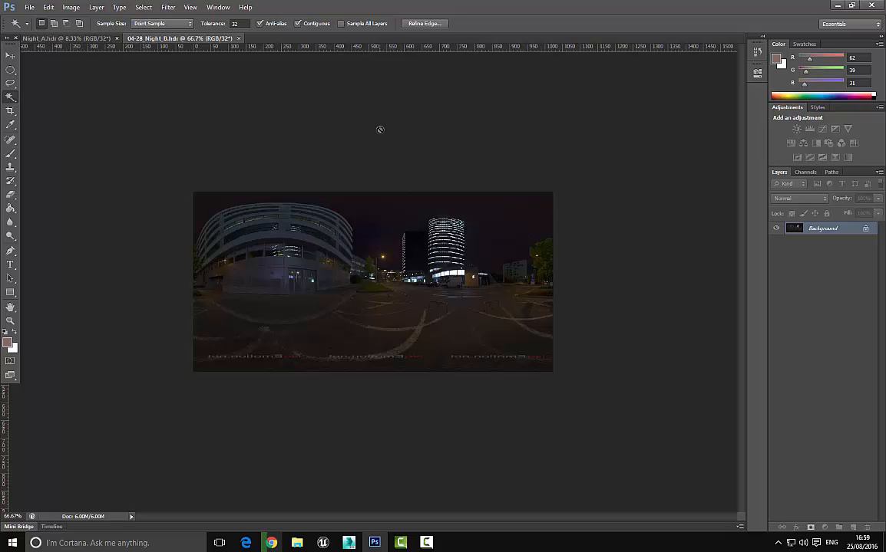
Examine the image quality of 04-28_Night_B.hdr up close at 200%, across the buildings and the ground
{"action": "key", "text": "ctrl+plus"}
{"action": "key", "text": "ctrl+plus"}
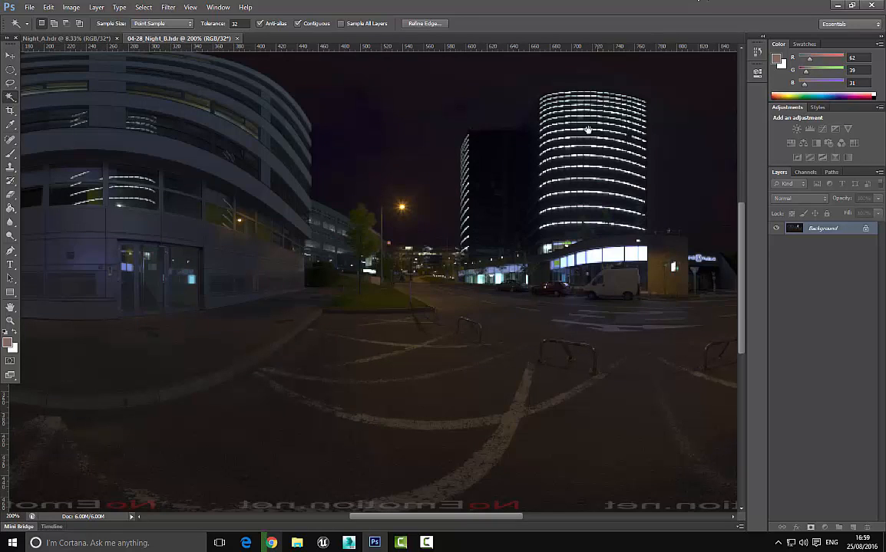
{"action": "left_click_drag", "start_coordinate": [309, 330], "coordinate": [417, 132]}
{"action": "left_click_drag", "start_coordinate": [156, 283], "coordinate": [307, 262]}
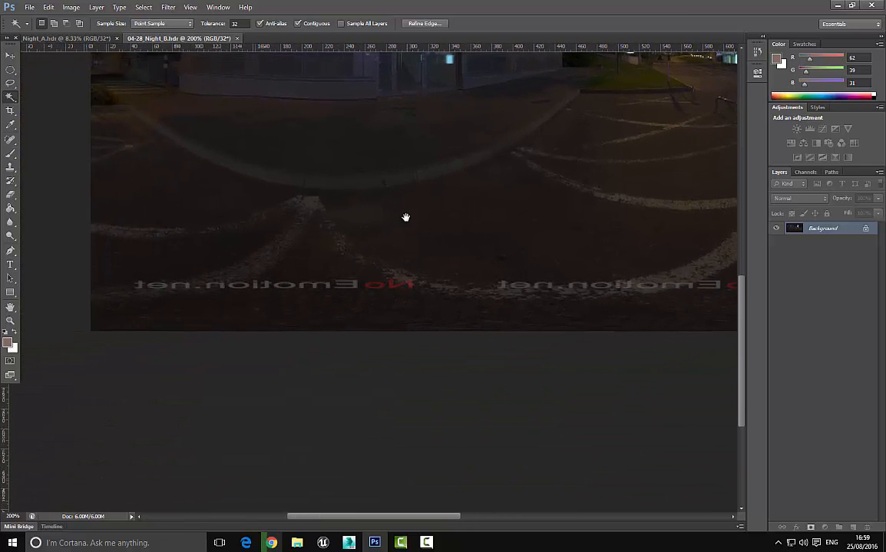
{"action": "left_click_drag", "start_coordinate": [405, 218], "coordinate": [325, 298]}
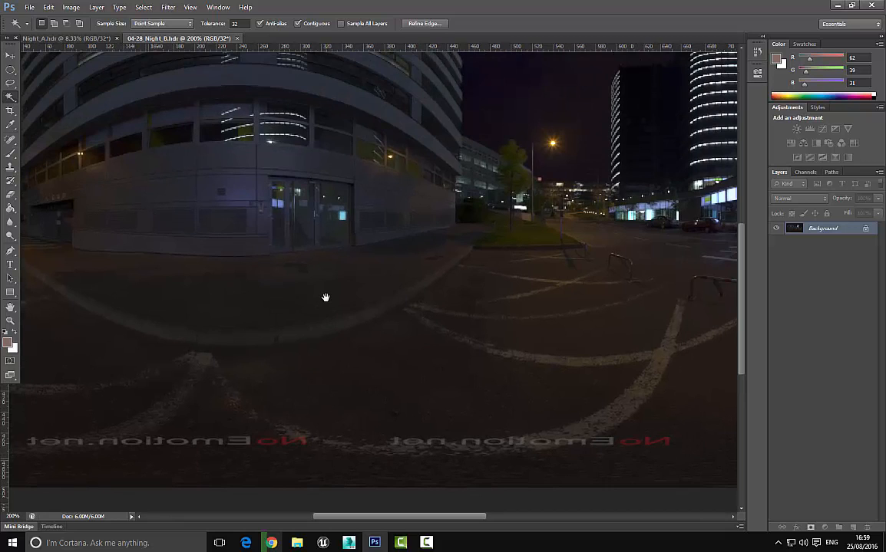
{"action": "key", "text": "ctrl+minus"}
{"action": "key", "text": "ctrl+minus"}
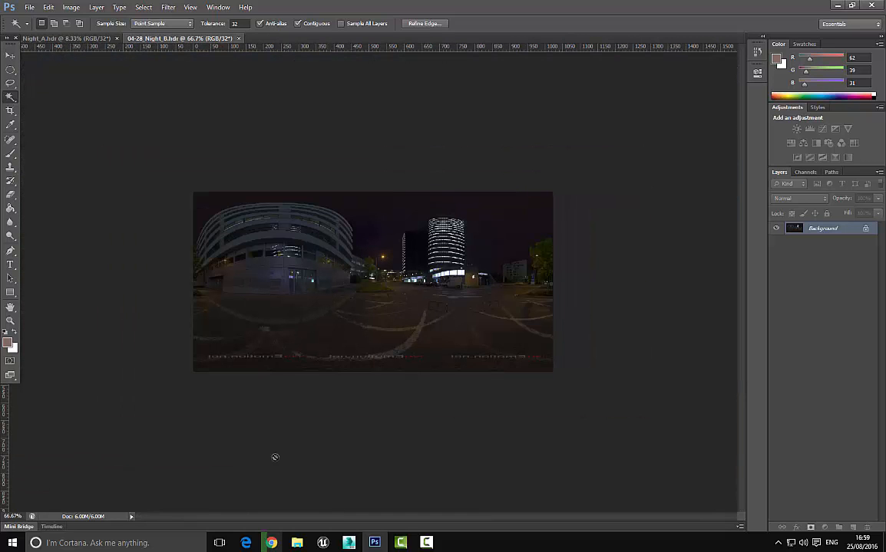
Switch to 3ds Max and inspect the sky sphere's polygons and interior, leaving the sphere deselected
{"action": "left_click", "coordinate": [351, 544]}
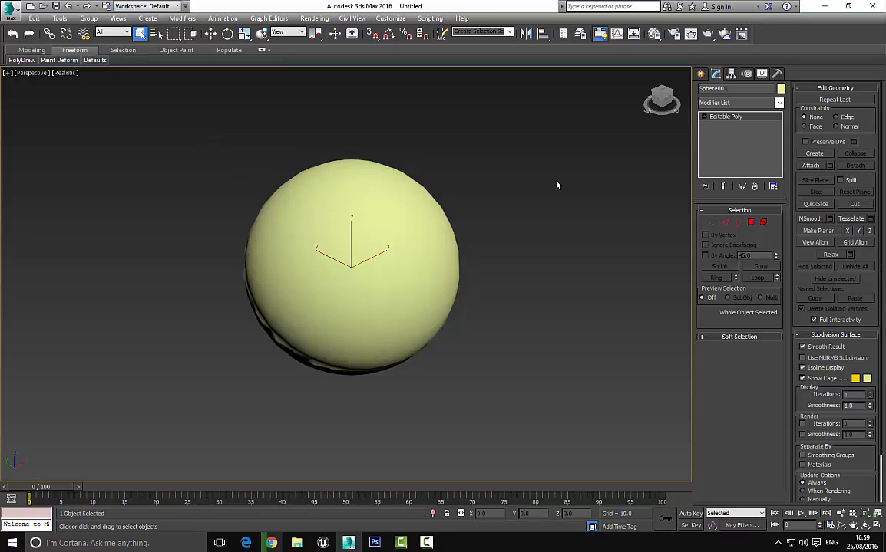
{"action": "key", "text": "4"}
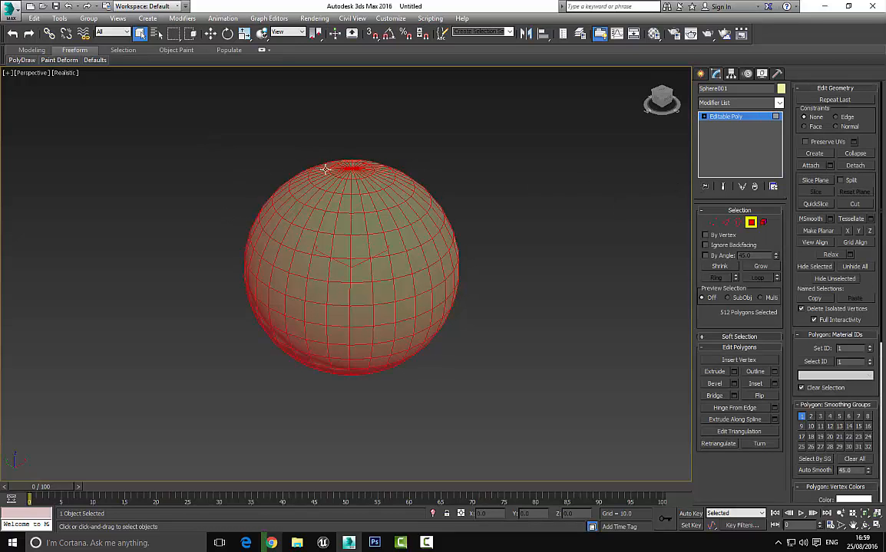
{"action": "scroll", "coordinate": [305, 299], "scroll_direction": "up", "scroll_amount": 10}
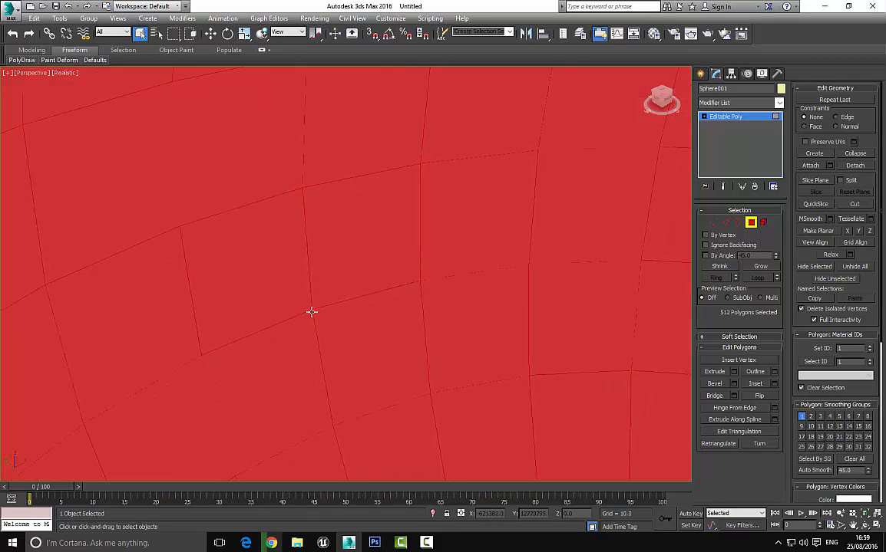
{"action": "middle_click_drag", "start_coordinate": [312, 313], "coordinate": [640, 210], "text": "alt"}
{"action": "left_click", "coordinate": [752, 118]}
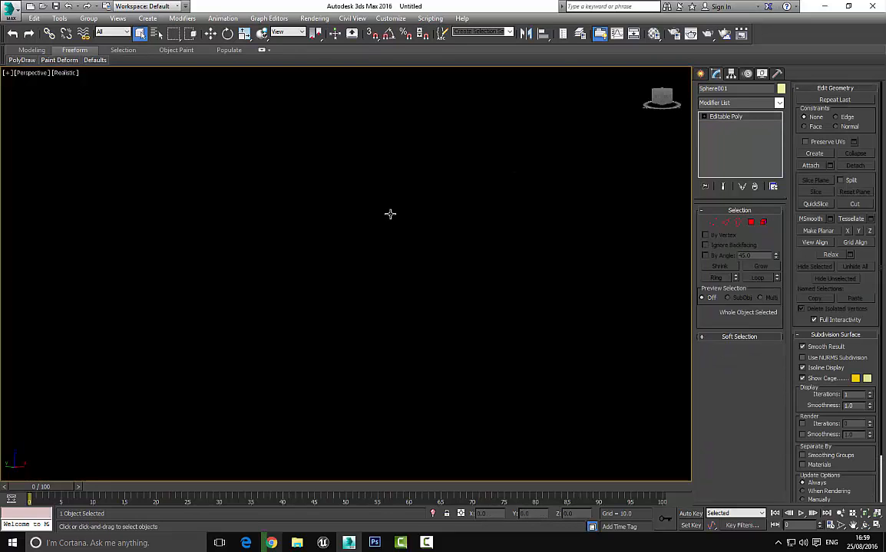
{"action": "scroll", "coordinate": [321, 217], "scroll_direction": "down", "scroll_amount": 10}
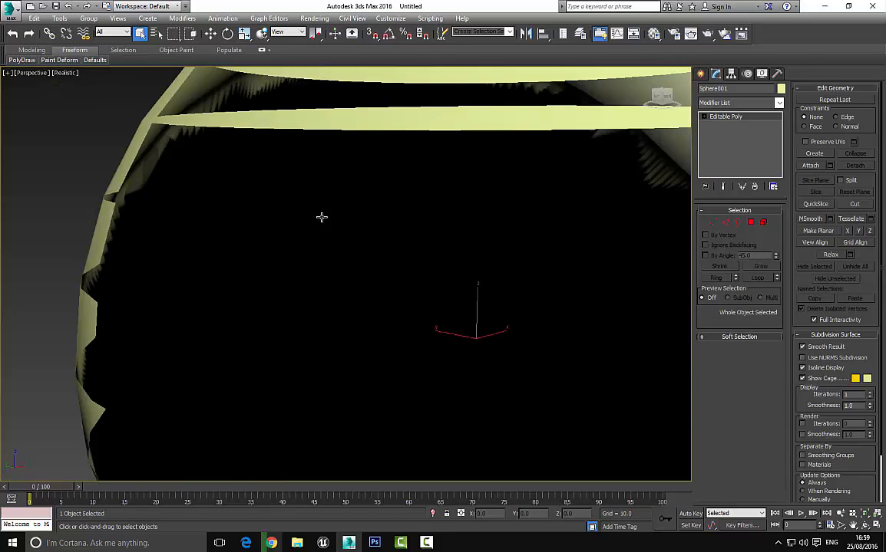
{"action": "left_click", "coordinate": [185, 162]}
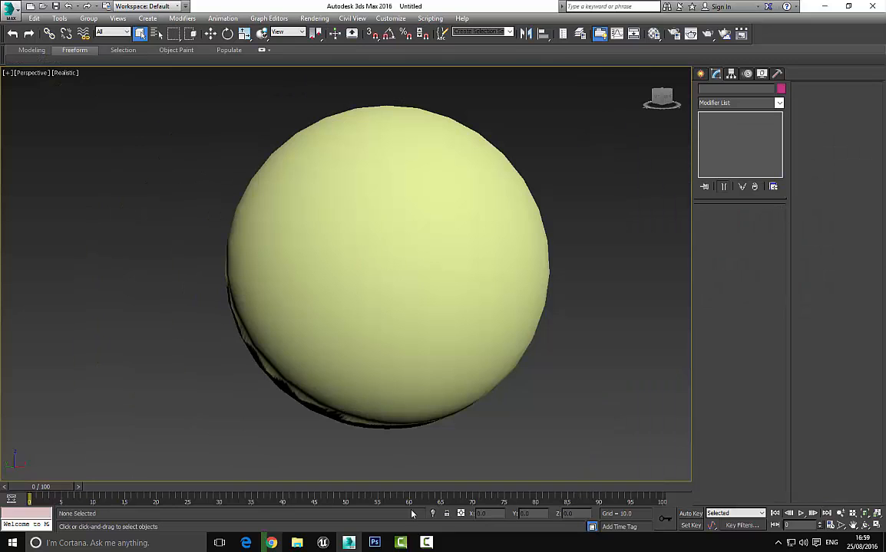
Switch to Unreal Engine and delete the existing SkyMesh asset from the Sky content folder
{"action": "left_click", "coordinate": [323, 544]}
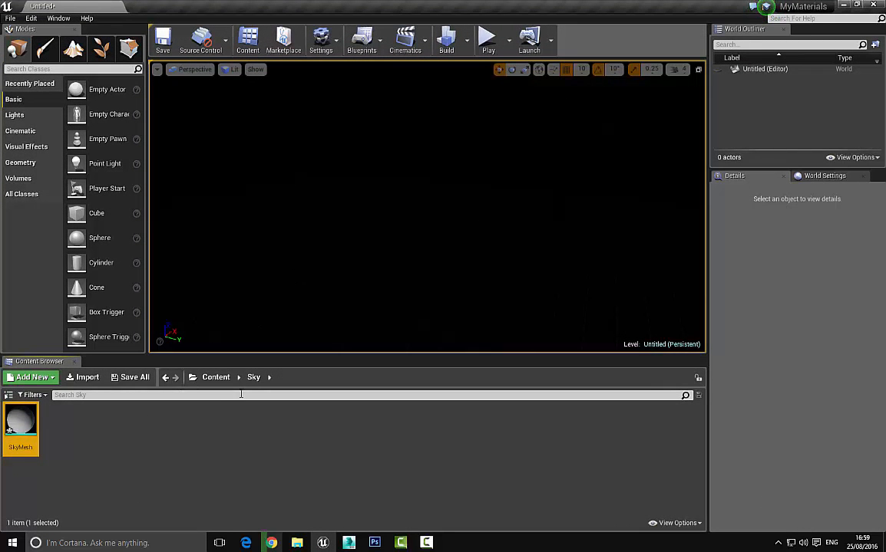
{"action": "left_click", "coordinate": [216, 378]}
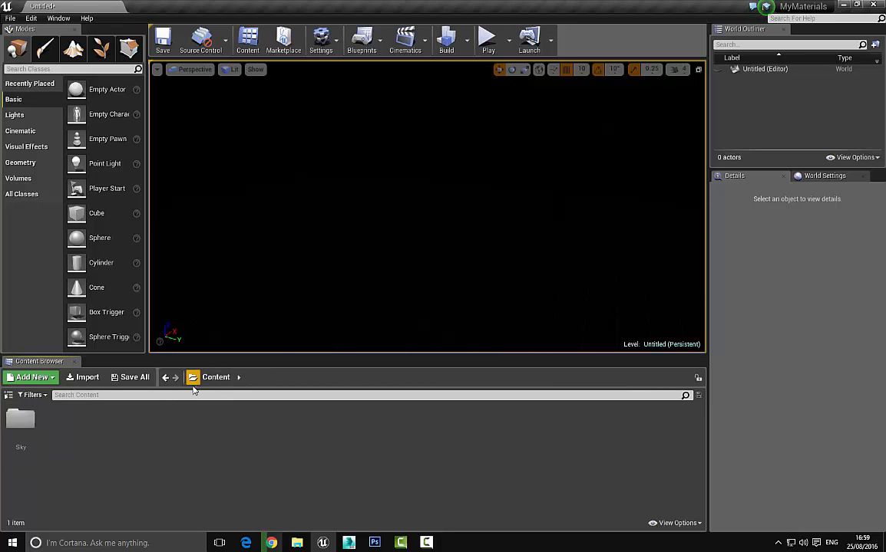
{"action": "double_click", "coordinate": [20, 421]}
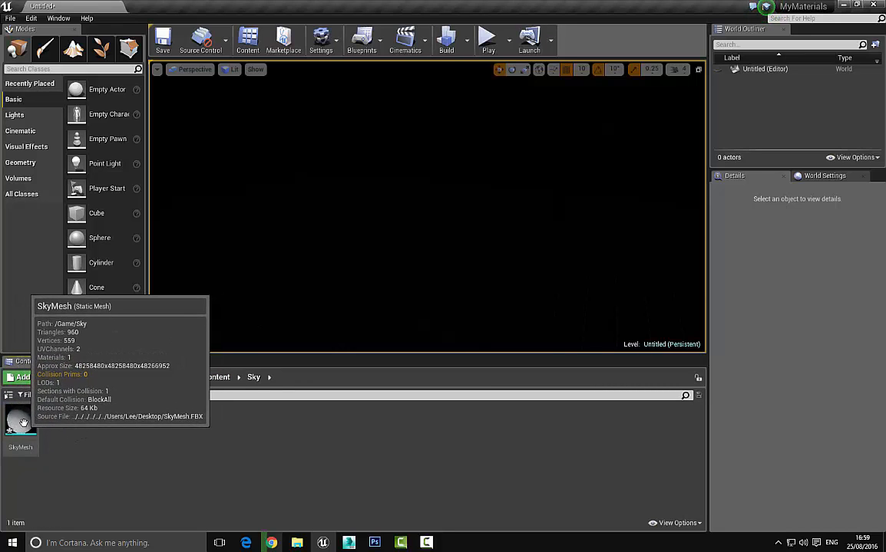
{"action": "left_click", "coordinate": [20, 421]}
{"action": "key", "text": "Delete"}
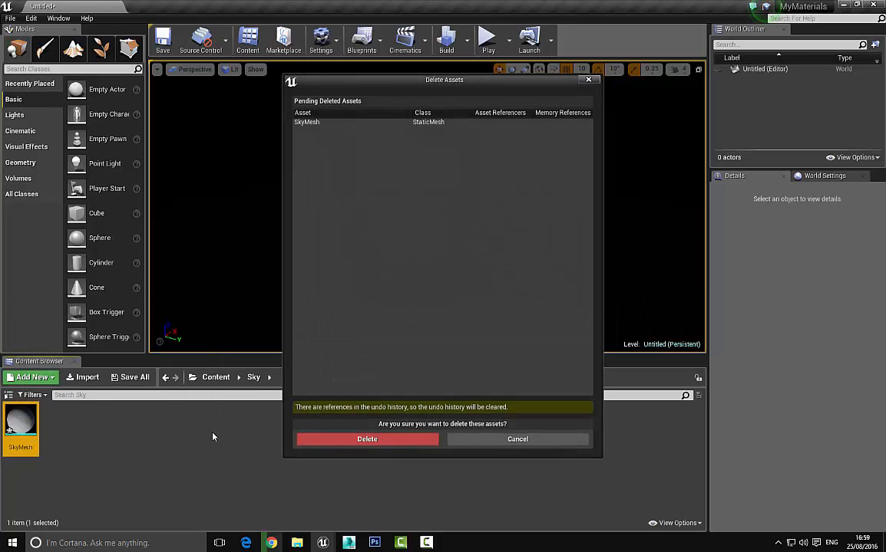
{"action": "left_click", "coordinate": [353, 433]}
Import SkyMesh.FBX from the Desktop into the Sky folder with skeletal, collision, material and texture options off, and dismiss the message log
{"action": "right_click", "coordinate": [97, 438]}
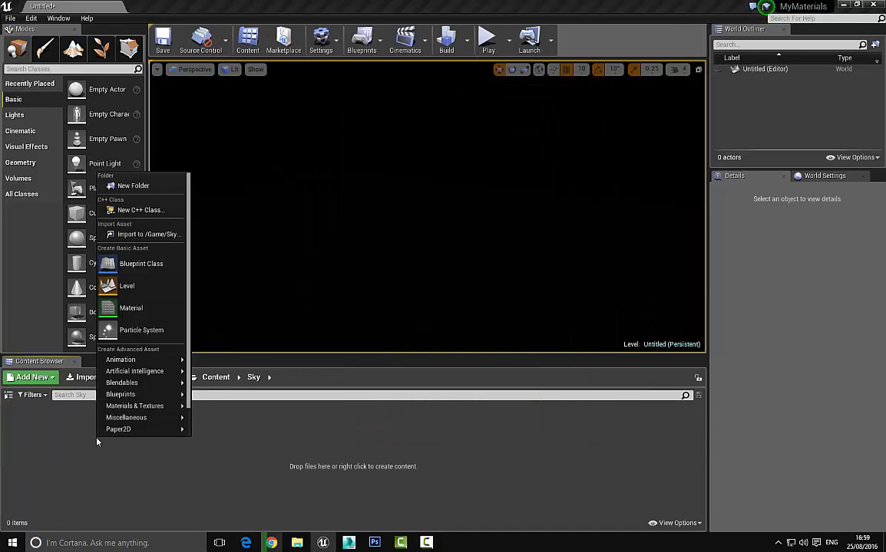
{"action": "left_click", "coordinate": [168, 235]}
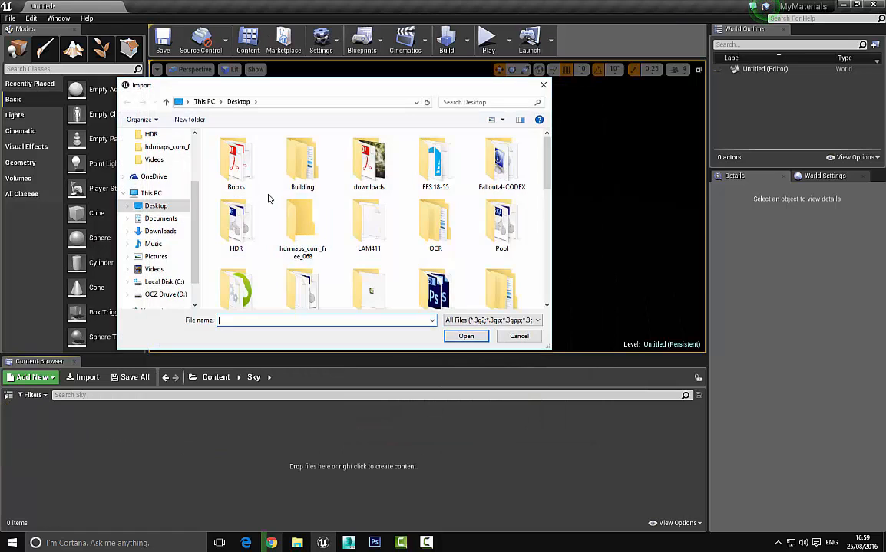
{"action": "left_click_drag", "start_coordinate": [549, 169], "coordinate": [535, 290]}
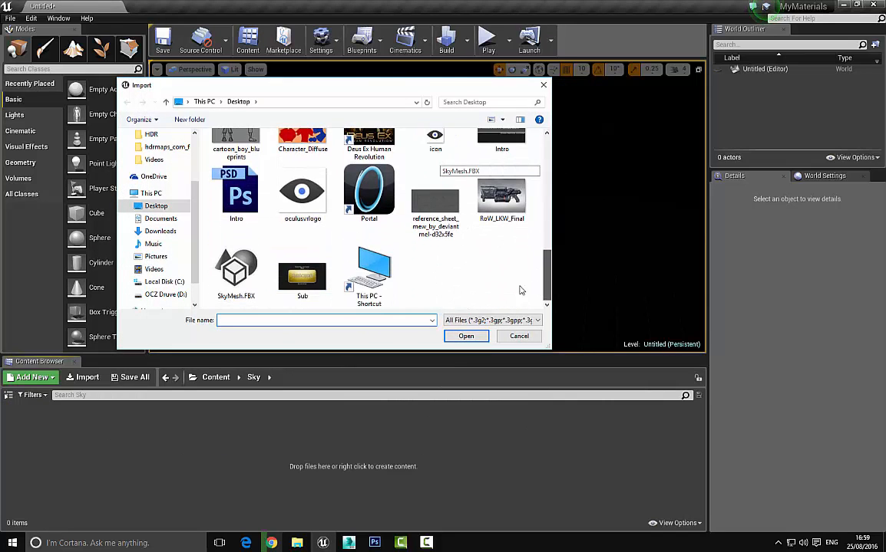
{"action": "double_click", "coordinate": [224, 280]}
{"action": "left_click_drag", "start_coordinate": [417, 227], "coordinate": [342, 117]}
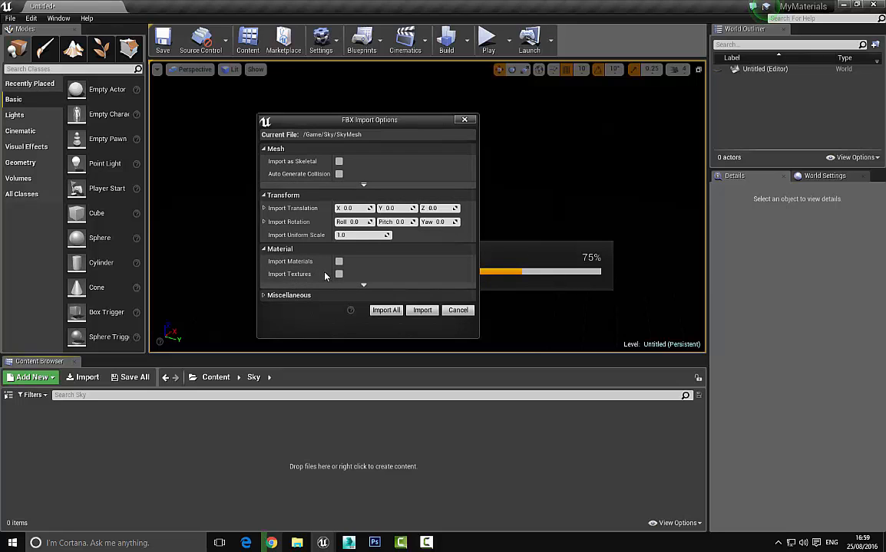
{"action": "left_click", "coordinate": [424, 311]}
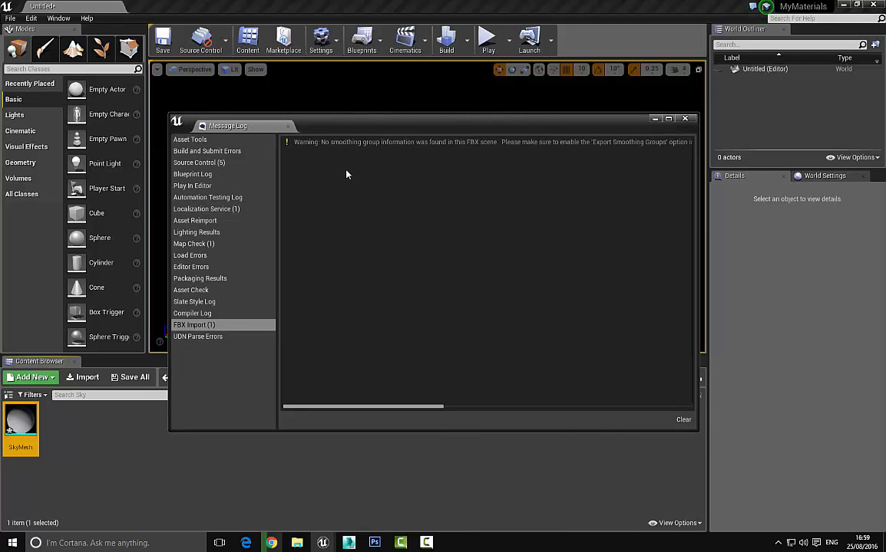
{"action": "left_click", "coordinate": [685, 120]}
{"action": "left_click", "coordinate": [111, 441]}
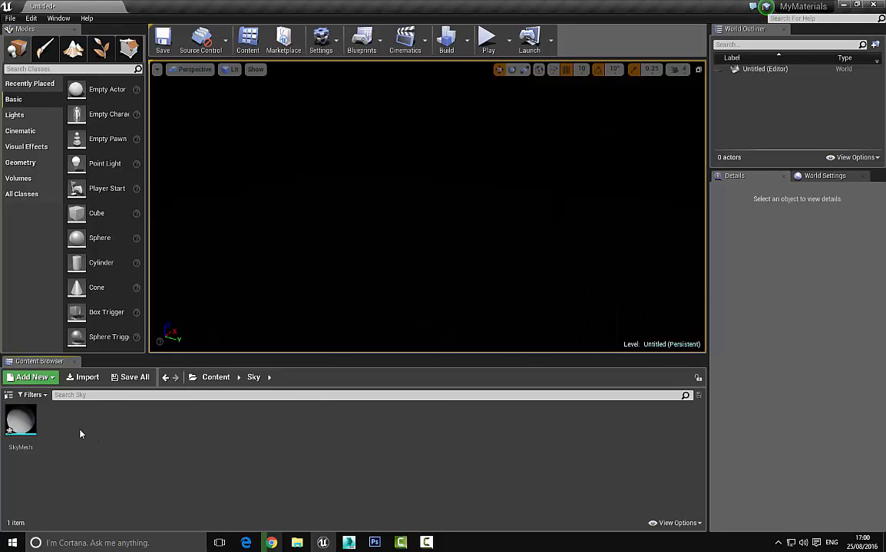
Place SkyMesh in the level and set its location to 0, 0, 0
{"action": "left_click_drag", "start_coordinate": [21, 422], "coordinate": [358, 243]}
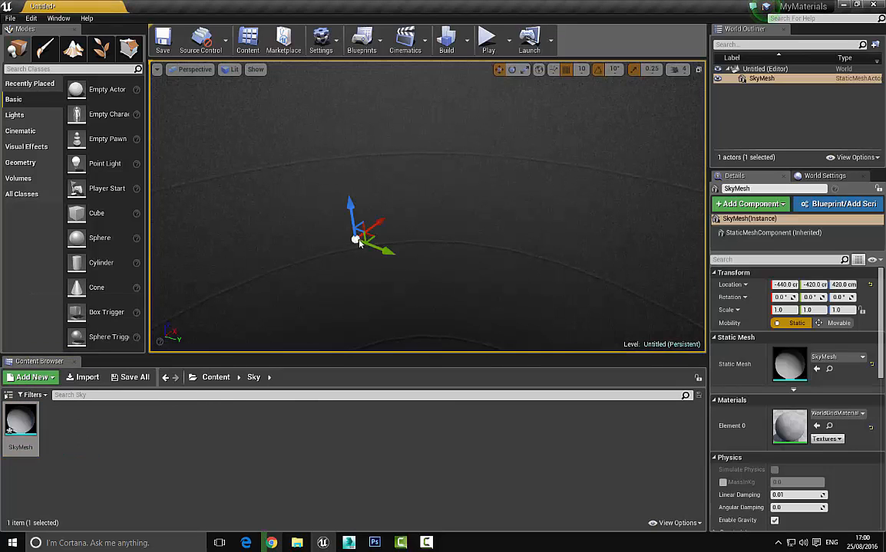
{"action": "left_click", "coordinate": [784, 285]}
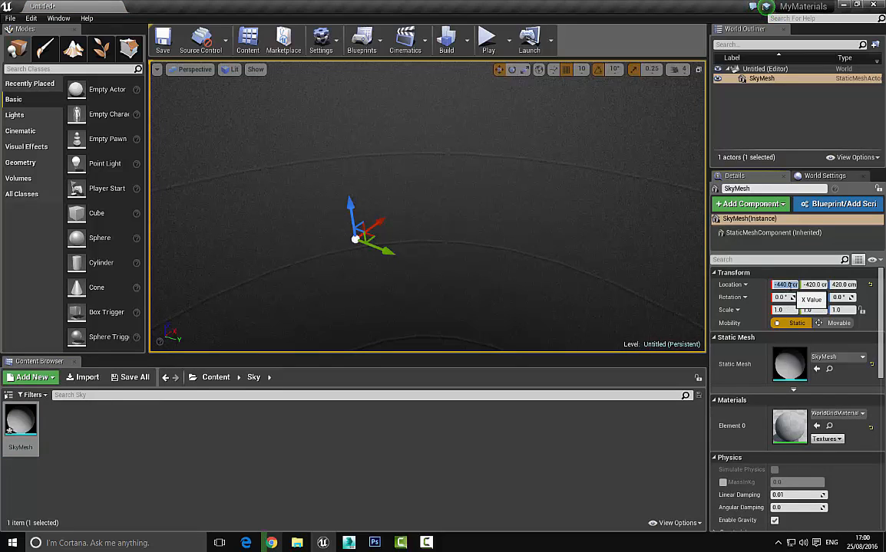
{"action": "type", "text": "0"}
{"action": "key", "text": "Tab"}
{"action": "type", "text": "0"}
{"action": "key", "text": "Tab"}
{"action": "type", "text": "0"}
{"action": "key", "text": "Return"}
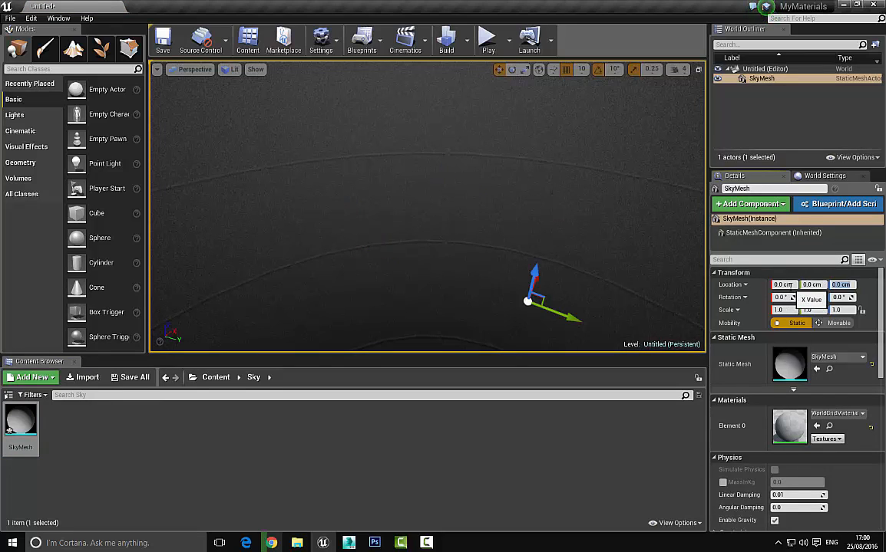
{"action": "mouse_move", "coordinate": [401, 243]}
{"action": "right_mouse_down"}
{"action": "mouse_move", "coordinate": [421, 192]}
{"action": "mouse_move", "coordinate": [452, 149]}
{"action": "mouse_move", "coordinate": [480, 162]}
{"action": "mouse_move", "coordinate": [507, 252]}
{"action": "mouse_move", "coordinate": [530, 251]}
{"action": "mouse_move", "coordinate": [402, 245]}
{"action": "right_mouse_up"}
Start importing an asset into the Sky folder and browse to the HDR folder on the Desktop
{"action": "left_click", "coordinate": [126, 448]}
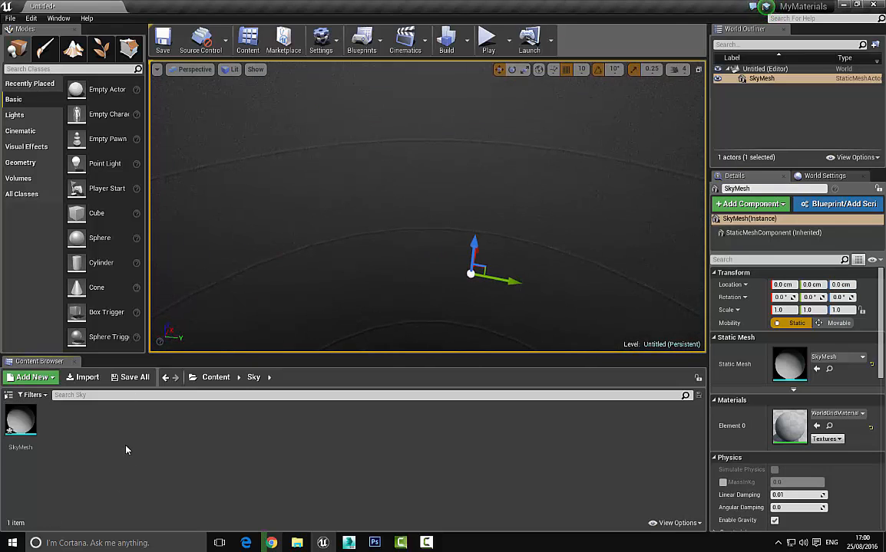
{"action": "right_click", "coordinate": [127, 448]}
{"action": "left_click", "coordinate": [197, 241]}
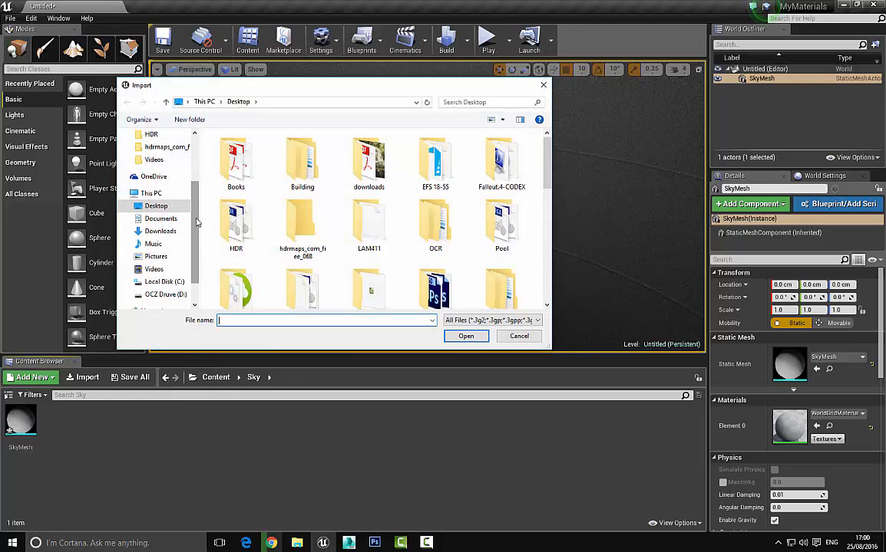
{"action": "double_click", "coordinate": [250, 202]}
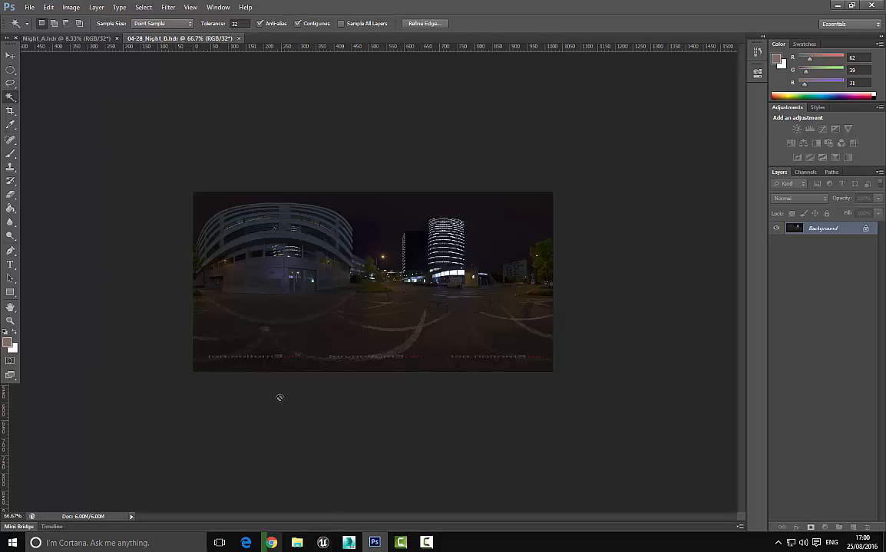
Switch to Photoshop to compare the Night_A and Night_B HDR panoramas, and return to Unreal Engine's import dialog
{"action": "left_click", "coordinate": [69, 38]}
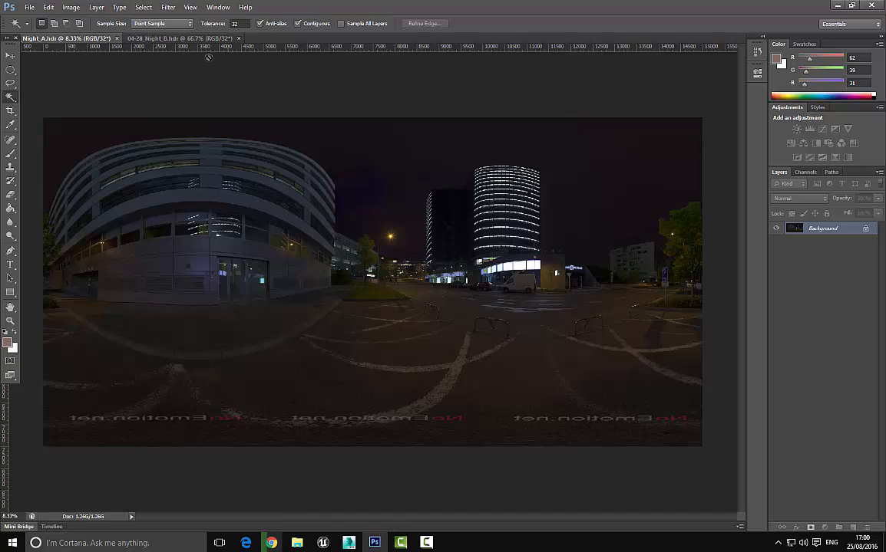
{"action": "left_click", "coordinate": [178, 39]}
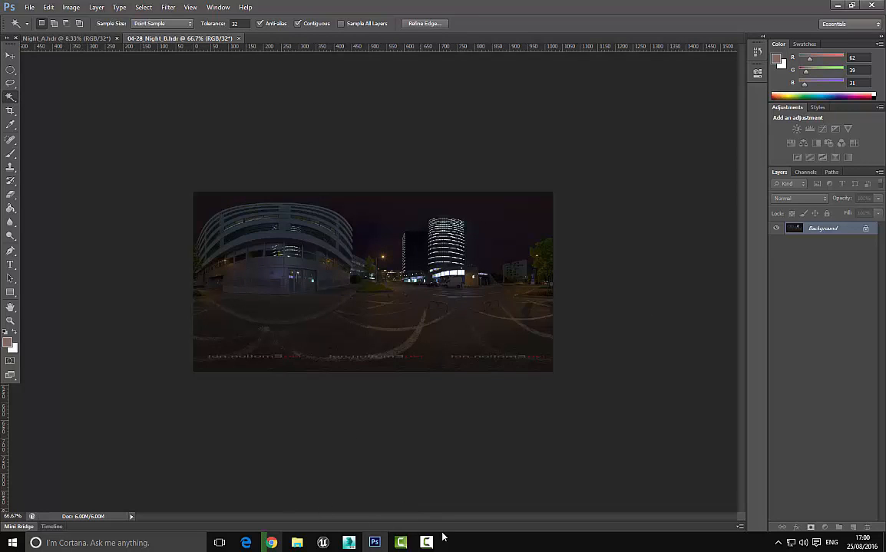
{"action": "left_click", "coordinate": [323, 542]}
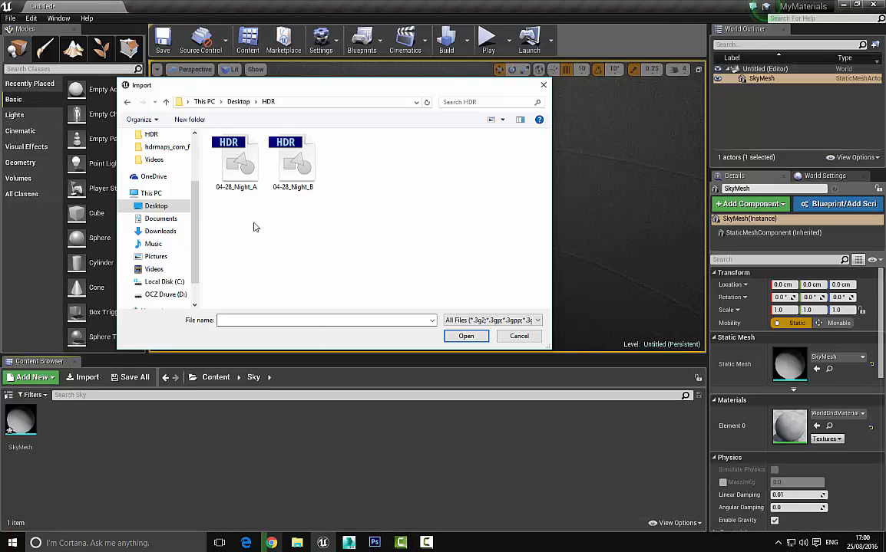
Import the 04-28_Night_B HDR image into the Sky folder
{"action": "left_click", "coordinate": [231, 186]}
{"action": "left_click", "coordinate": [301, 163]}
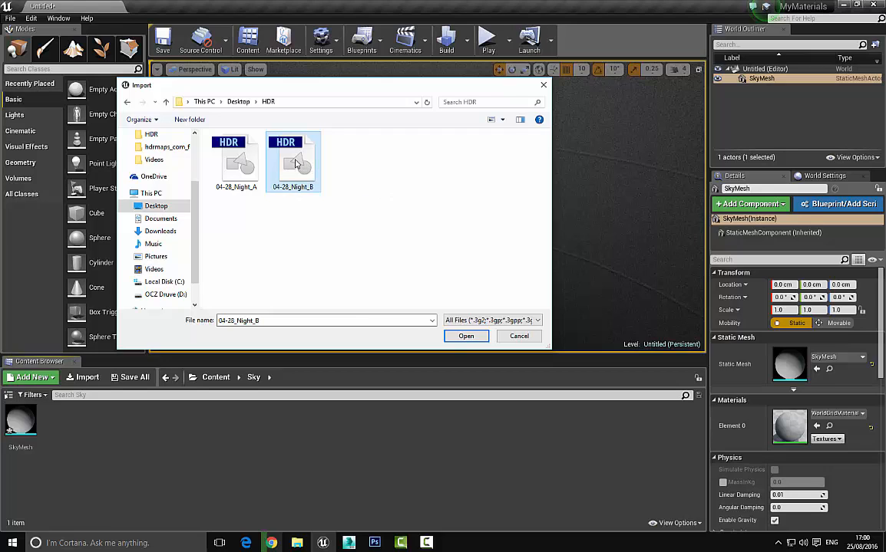
{"action": "left_click", "coordinate": [465, 337]}
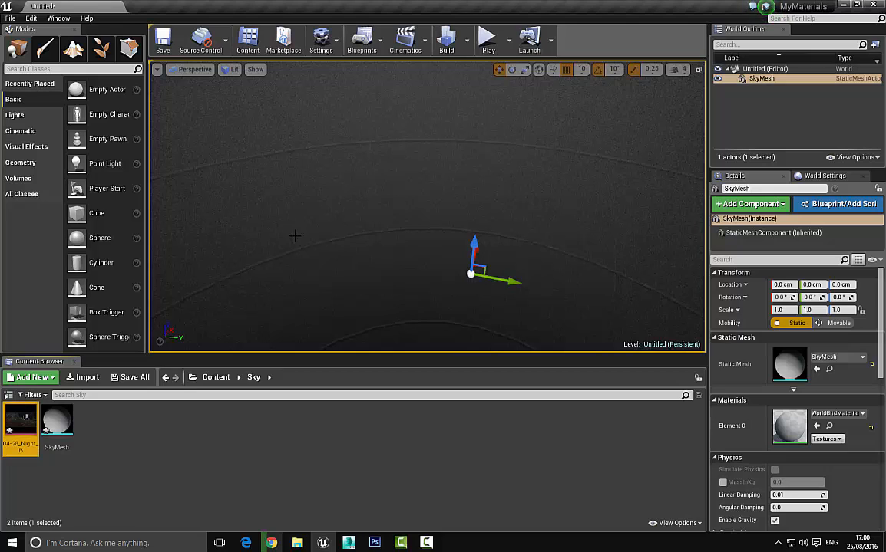
Examine the imported 04-28_Night_B texture in the texture editor and close it
{"action": "double_click", "coordinate": [20, 423]}
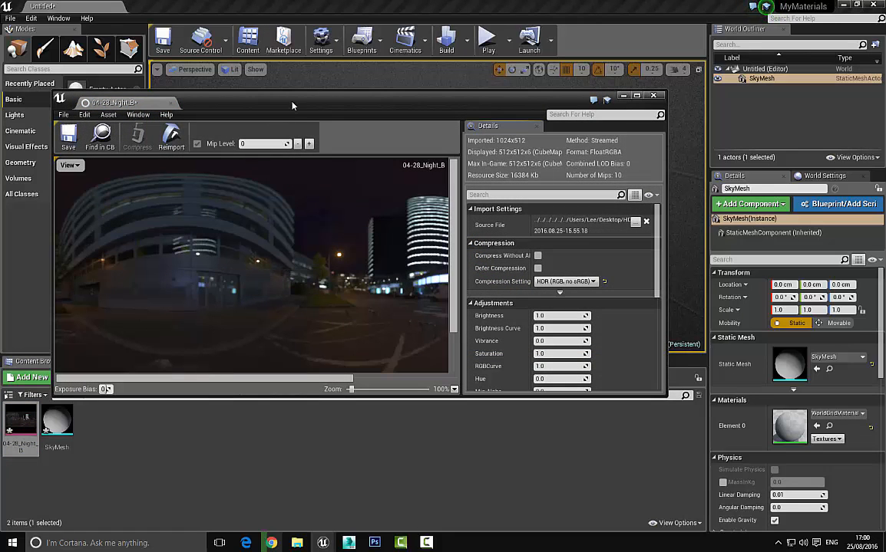
{"action": "left_click_drag", "start_coordinate": [261, 100], "coordinate": [336, 41]}
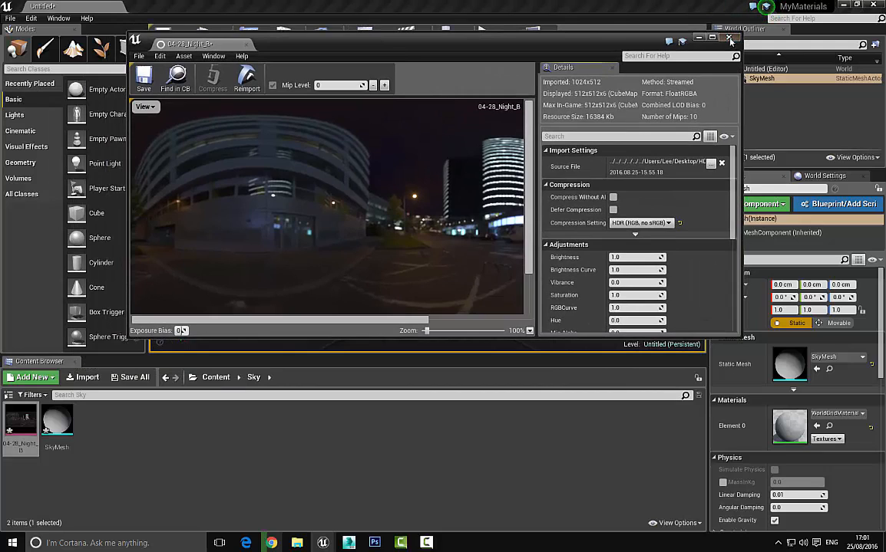
{"action": "left_click", "coordinate": [728, 37]}
Create a new material named M_Sky in the Sky folder
{"action": "left_click", "coordinate": [113, 431]}
{"action": "right_click", "coordinate": [112, 431]}
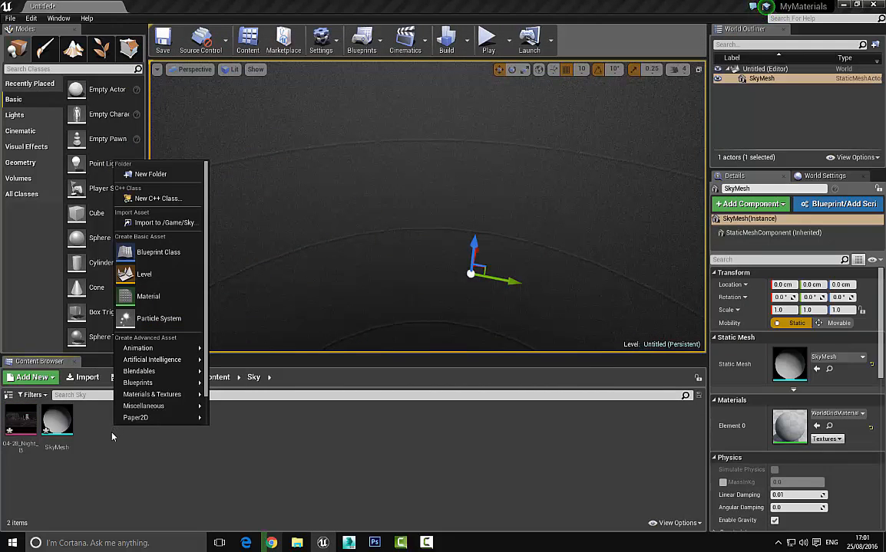
{"action": "left_click", "coordinate": [157, 297]}
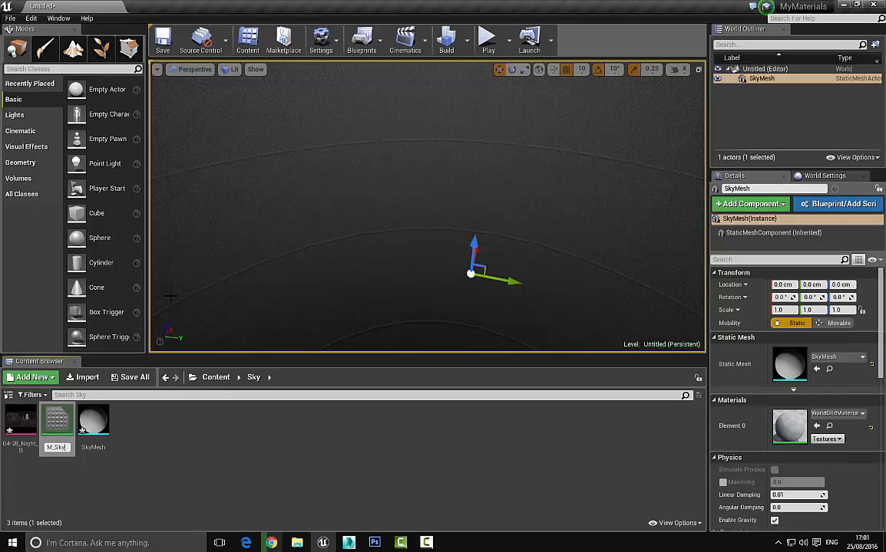
{"action": "key", "text": "Return"}
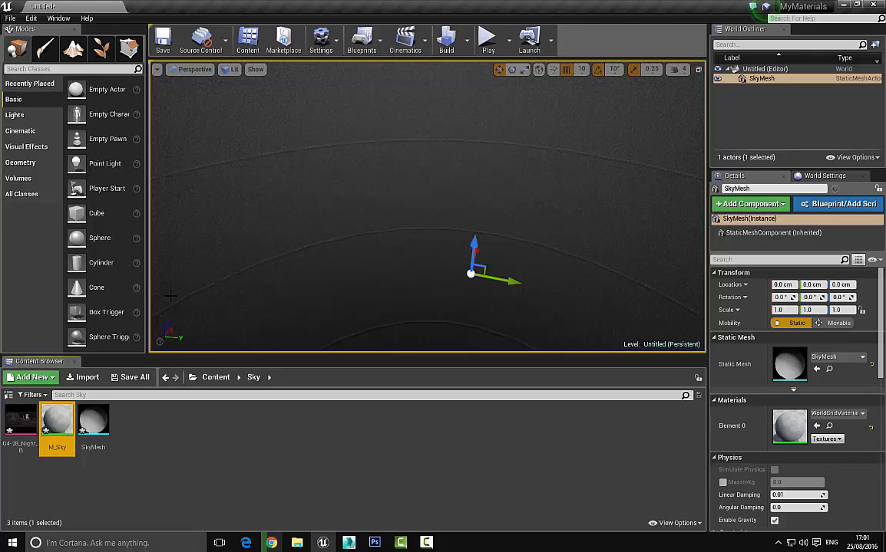
Open M_Sky in a maximized material editor and set its Shading Model to Unlit
{"action": "double_click", "coordinate": [59, 423]}
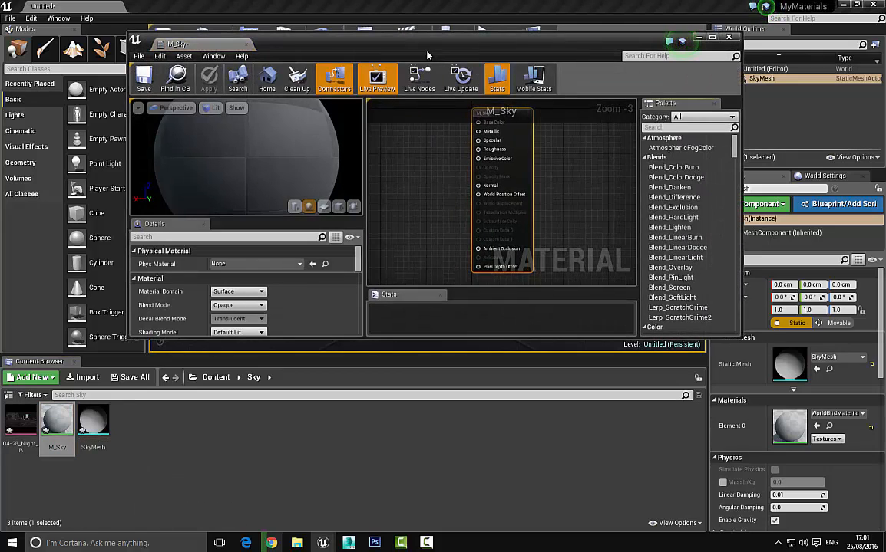
{"action": "left_click_drag", "start_coordinate": [427, 55], "coordinate": [412, 4]}
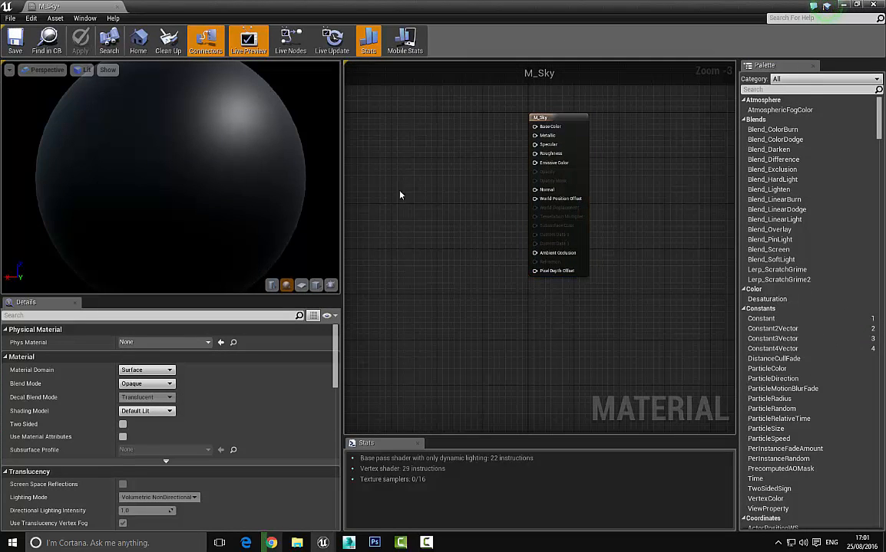
{"action": "left_click", "coordinate": [171, 413]}
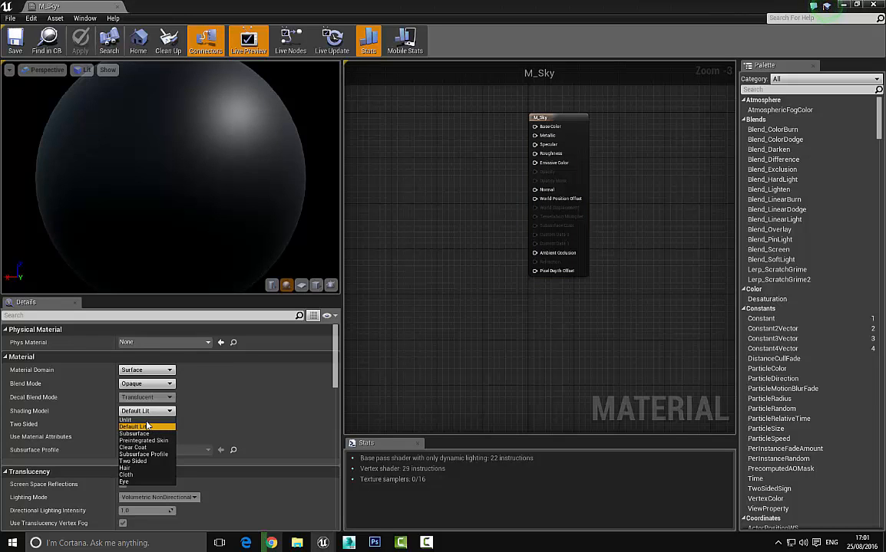
{"action": "left_click", "coordinate": [125, 420]}
Add a TextureSampleParameterCube node to the M_Sky graph and place it clear of the main material node
{"action": "scroll", "coordinate": [453, 207], "scroll_direction": "up", "scroll_amount": 3}
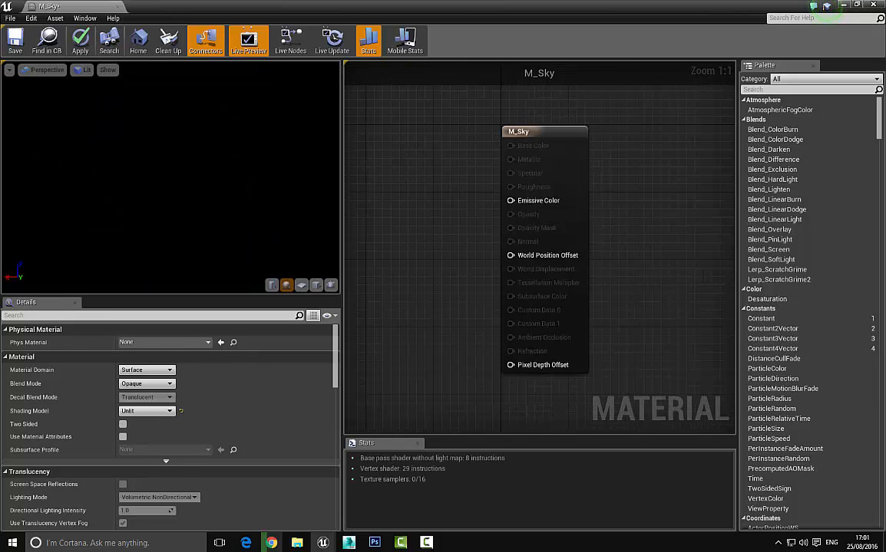
{"action": "right_click_drag", "start_coordinate": [396, 188], "coordinate": [457, 196]}
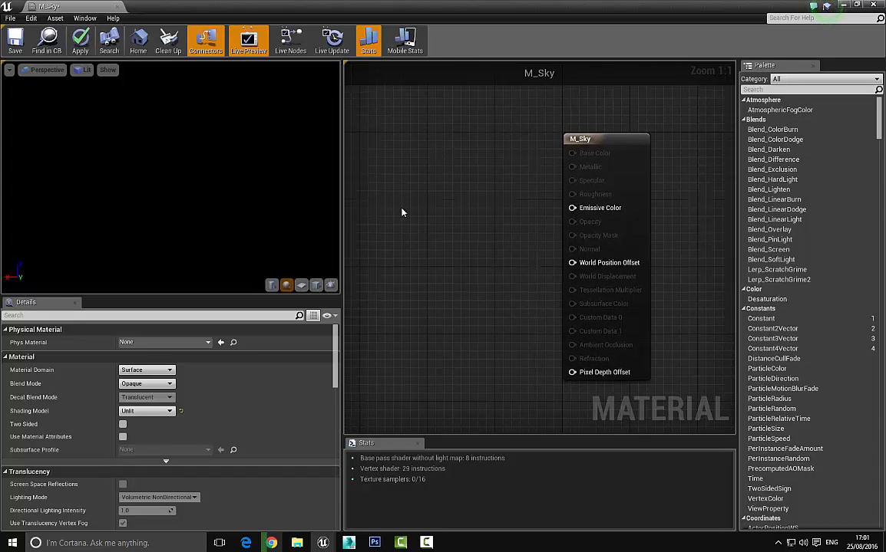
{"action": "right_click", "coordinate": [412, 146]}
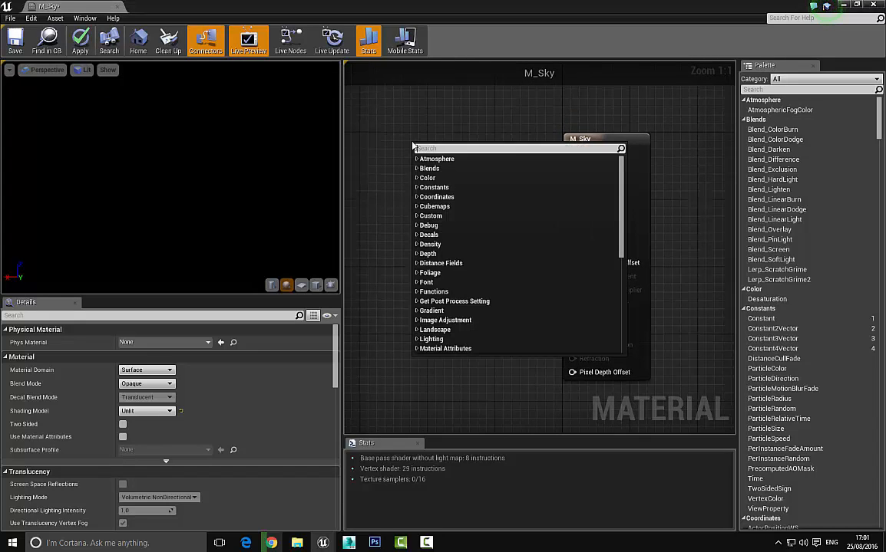
{"action": "type", "text": "cube"}
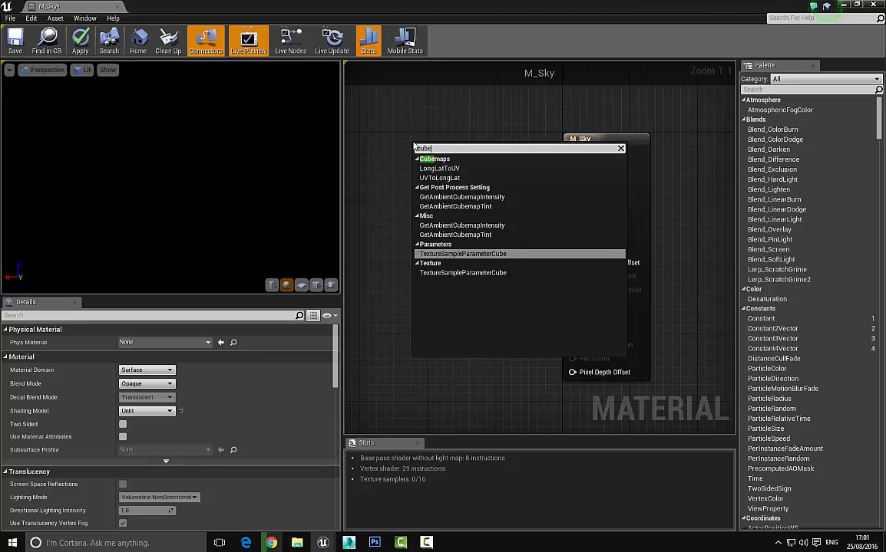
{"action": "left_click", "coordinate": [459, 273]}
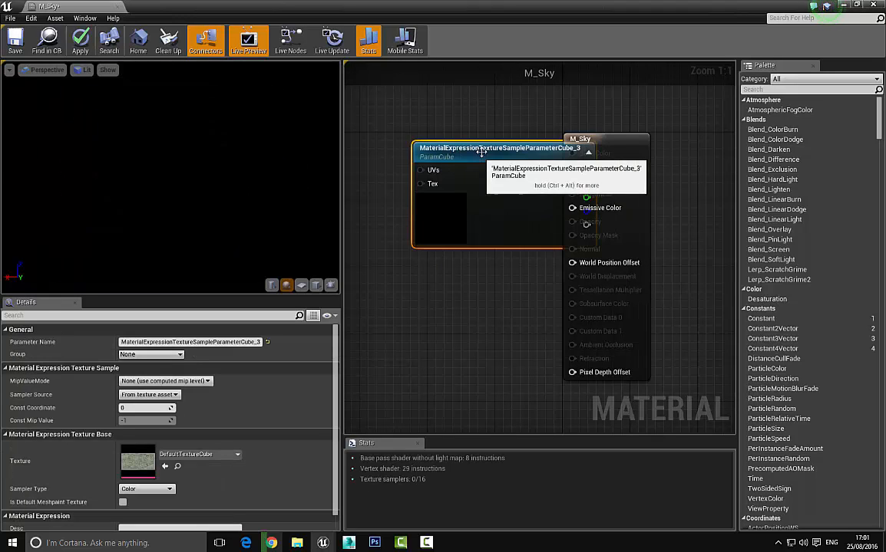
{"action": "left_click_drag", "start_coordinate": [481, 152], "coordinate": [396, 151]}
{"action": "right_click_drag", "start_coordinate": [478, 113], "coordinate": [536, 115]}
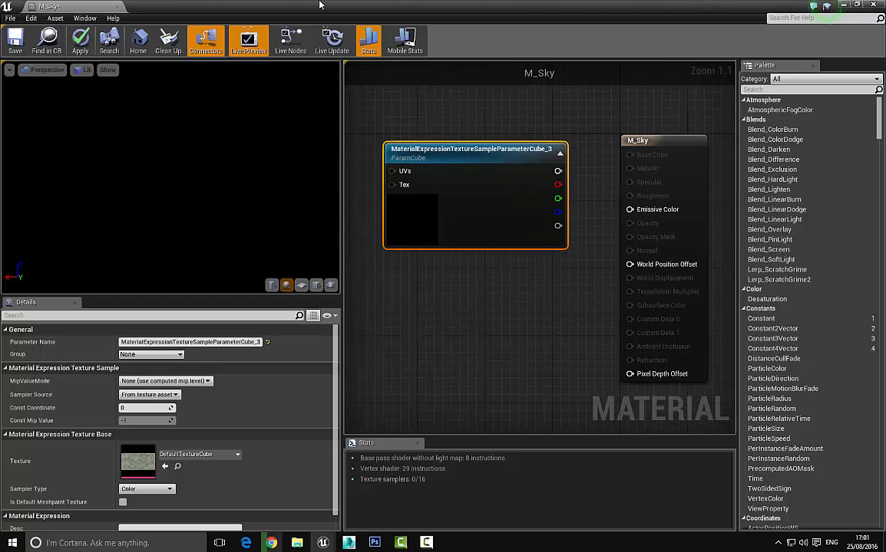
Shrink the material editor window and assign 04-28_Night_B from the Content Browser as the cube sample node's texture
{"action": "left_click_drag", "start_coordinate": [320, 5], "coordinate": [486, 41]}
{"action": "scroll", "coordinate": [471, 217], "scroll_direction": "down", "scroll_amount": 2}
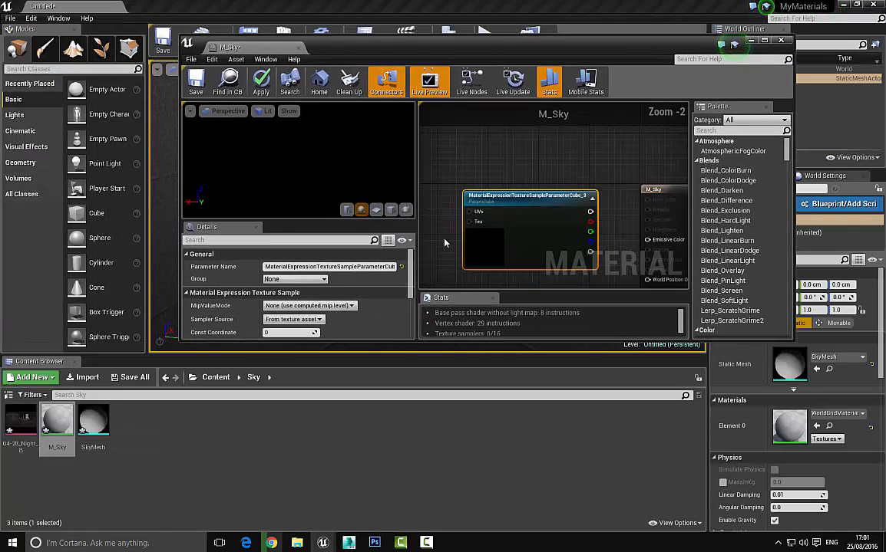
{"action": "scroll", "coordinate": [454, 231], "scroll_direction": "up", "scroll_amount": 2}
{"action": "left_click_drag", "start_coordinate": [412, 272], "coordinate": [412, 306]}
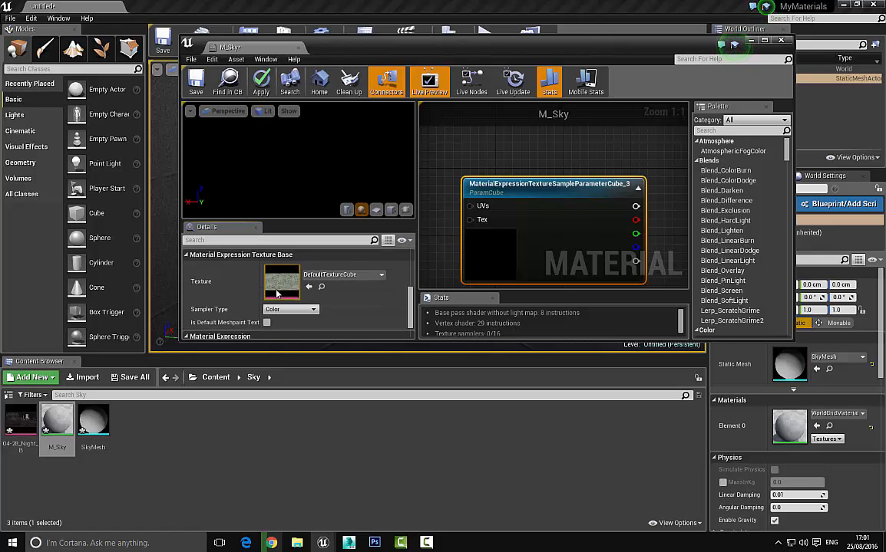
{"action": "left_click_drag", "start_coordinate": [21, 421], "coordinate": [290, 279]}
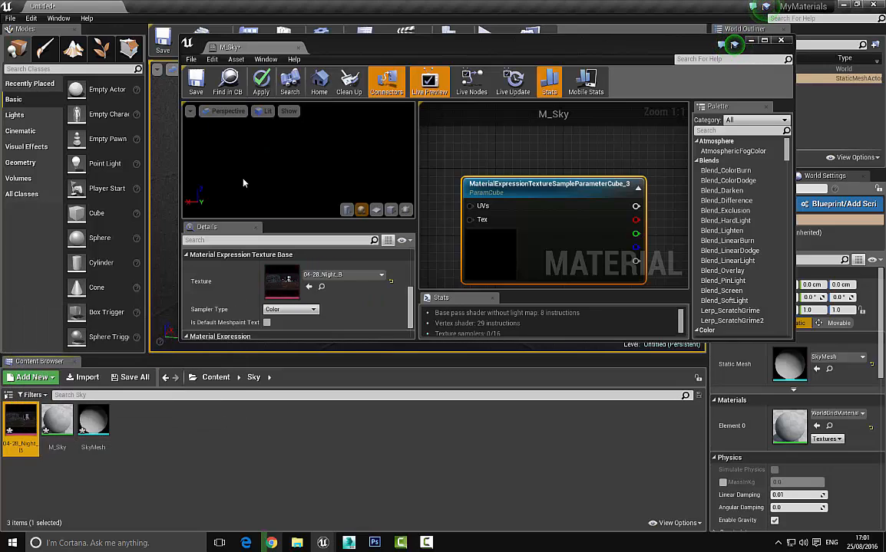
Maximize the material editor, widen the graph area, and connect the cube sample's combined color output to Emissive Color
{"action": "double_click", "coordinate": [410, 44]}
{"action": "right_click_drag", "start_coordinate": [482, 114], "coordinate": [501, 138]}
{"action": "left_click_drag", "start_coordinate": [458, 231], "coordinate": [423, 266]}
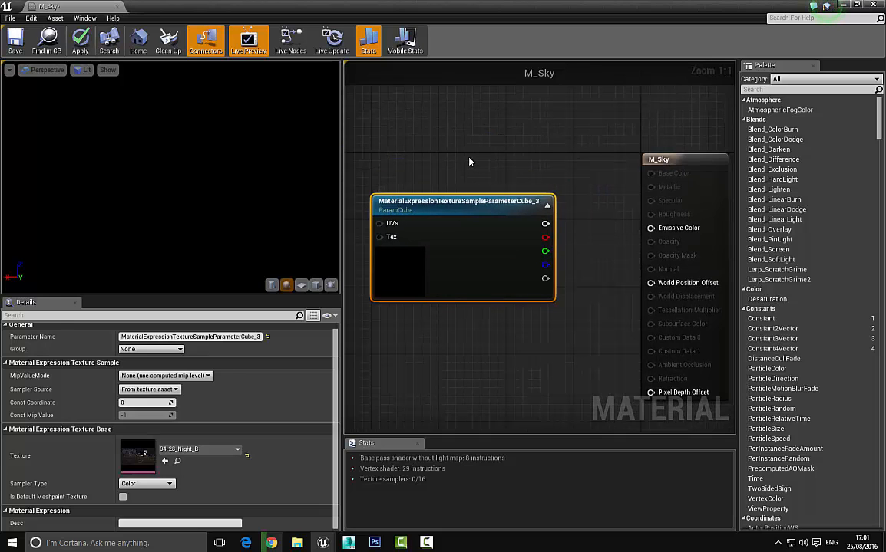
{"action": "left_click", "coordinate": [469, 162]}
{"action": "left_click_drag", "start_coordinate": [343, 168], "coordinate": [197, 169]}
{"action": "right_click_drag", "start_coordinate": [344, 150], "coordinate": [423, 127]}
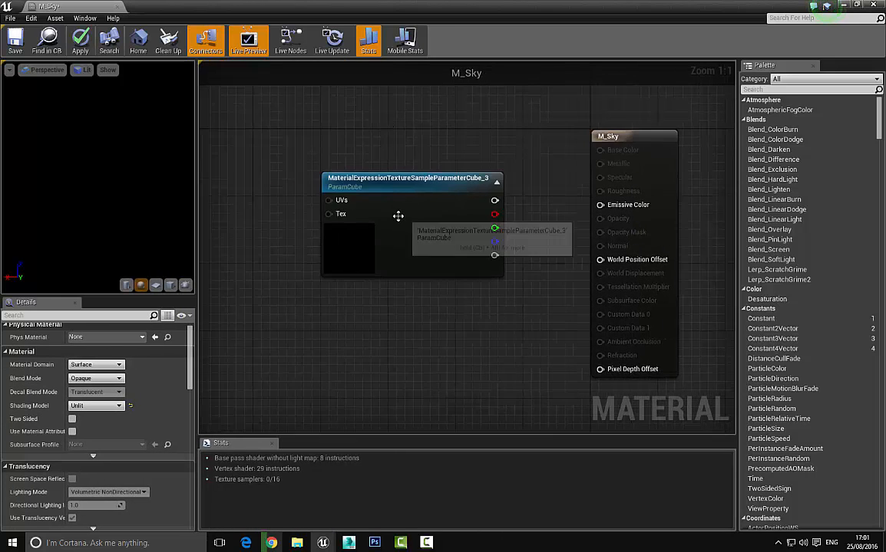
{"action": "left_click_drag", "start_coordinate": [397, 216], "coordinate": [380, 215]}
{"action": "left_click_drag", "start_coordinate": [477, 201], "coordinate": [599, 205]}
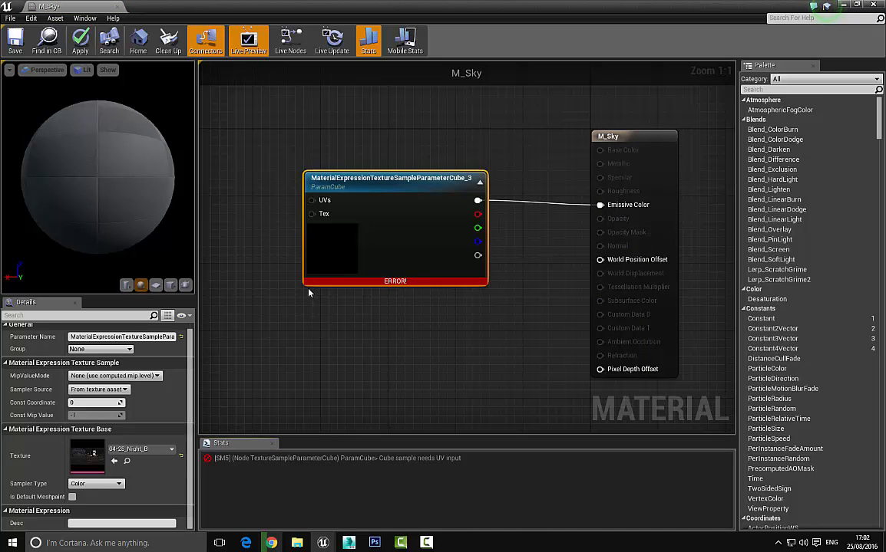
Add a ReflectionVectorWS node to the graph and position it before the cube sample node
{"action": "right_click_drag", "start_coordinate": [259, 221], "coordinate": [439, 247]}
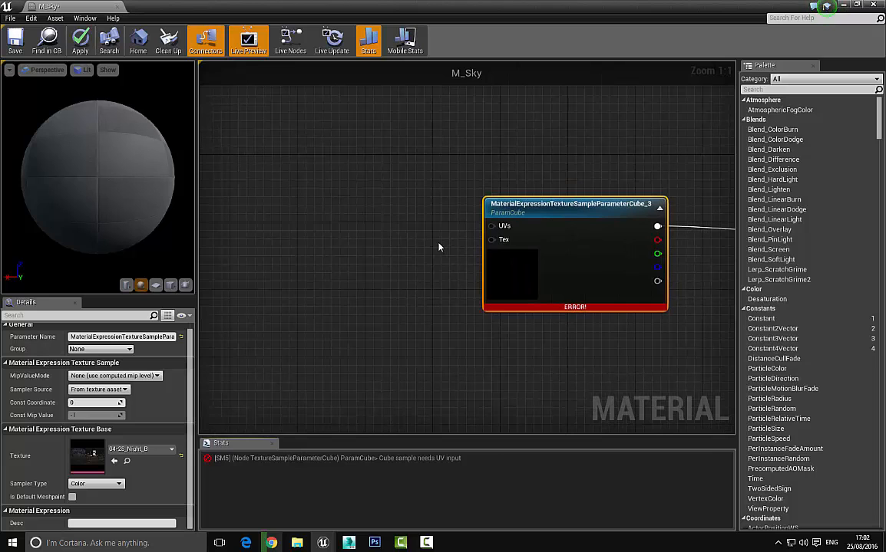
{"action": "right_click", "coordinate": [362, 208]}
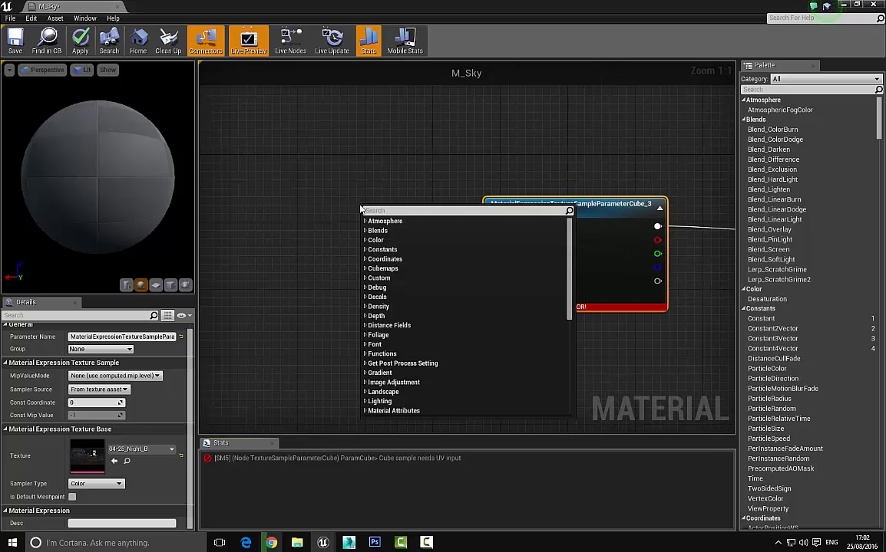
{"action": "type", "text": "reflection"}
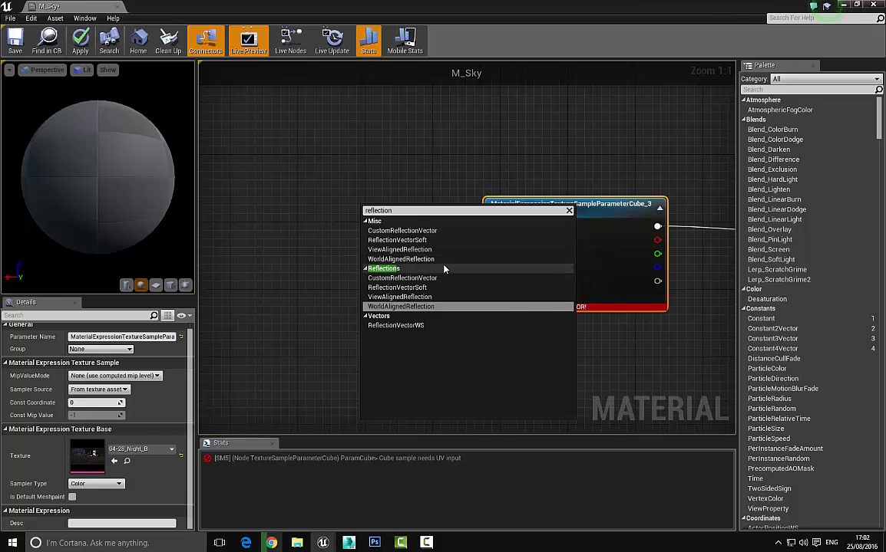
{"action": "left_click", "coordinate": [422, 329]}
{"action": "left_click_drag", "start_coordinate": [375, 222], "coordinate": [329, 243]}
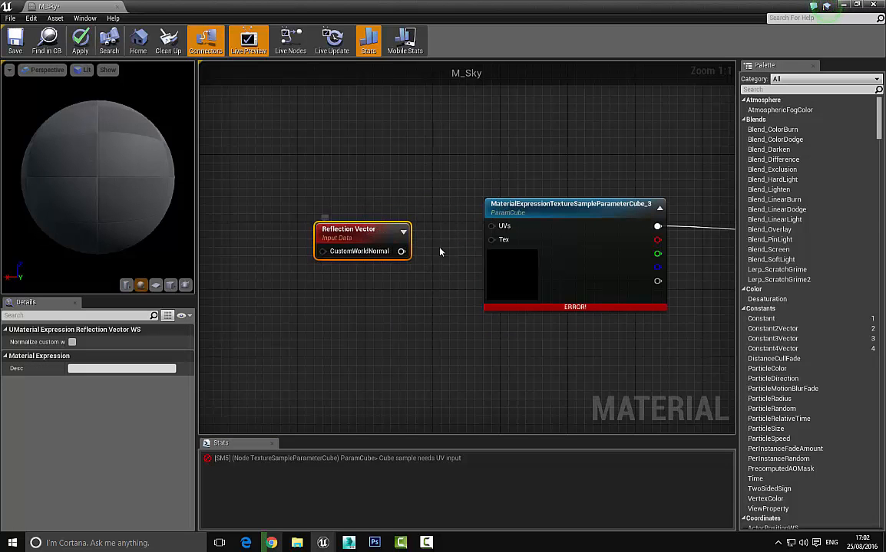
Connect the Reflection Vector output to the cube sample's UVs, tidy the node's position, and inspect the material preview
{"action": "left_click_drag", "start_coordinate": [401, 251], "coordinate": [492, 226]}
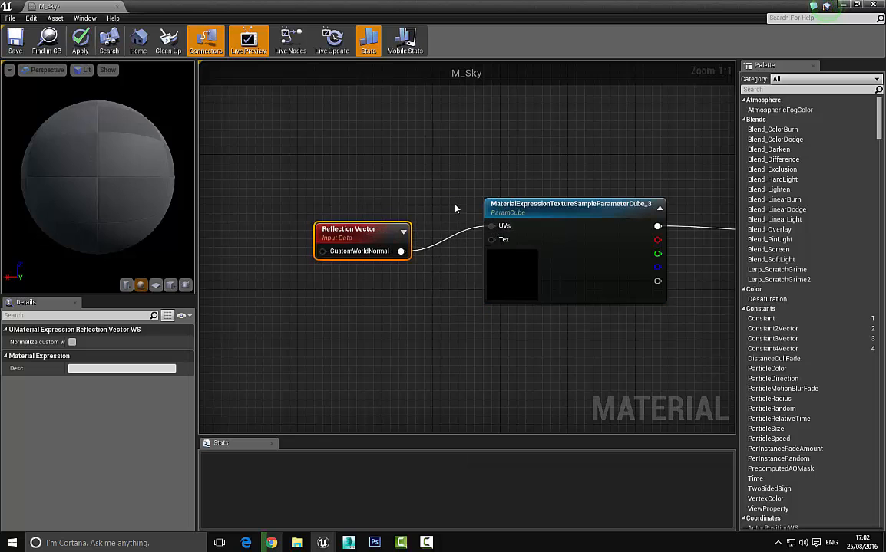
{"action": "left_click_drag", "start_coordinate": [351, 230], "coordinate": [360, 213]}
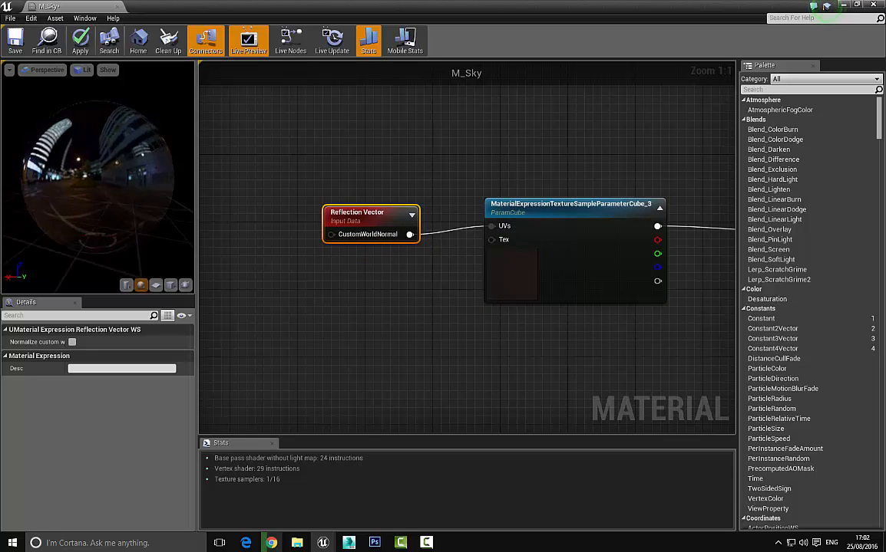
{"action": "mouse_move", "coordinate": [107, 177]}
{"action": "left_mouse_down"}
{"action": "mouse_move", "coordinate": [62, 177]}
{"action": "mouse_move", "coordinate": [119, 177]}
{"action": "mouse_move", "coordinate": [73, 170]}
{"action": "mouse_move", "coordinate": [36, 185]}
{"action": "mouse_move", "coordinate": [111, 175]}
{"action": "mouse_move", "coordinate": [138, 151]}
{"action": "mouse_move", "coordinate": [100, 197]}
{"action": "mouse_move", "coordinate": [119, 190]}
{"action": "left_mouse_up"}
{"action": "right_click_drag", "start_coordinate": [253, 192], "coordinate": [300, 176]}
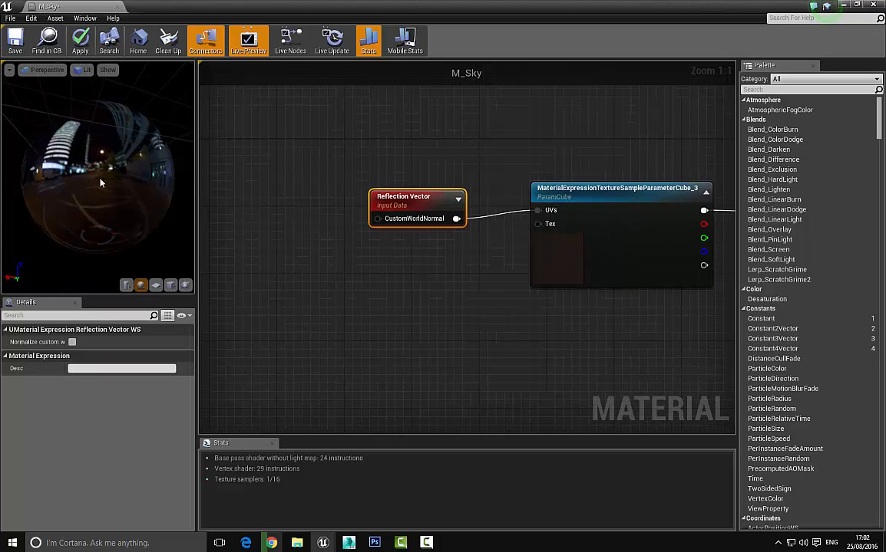
Add a 0,0,0 Constant3Vector node, connect it to the Reflection Vector's CustomWorldNormal input, and inspect the preview sphere from several angles
{"action": "left_click_drag", "start_coordinate": [100, 183], "coordinate": [134, 180]}
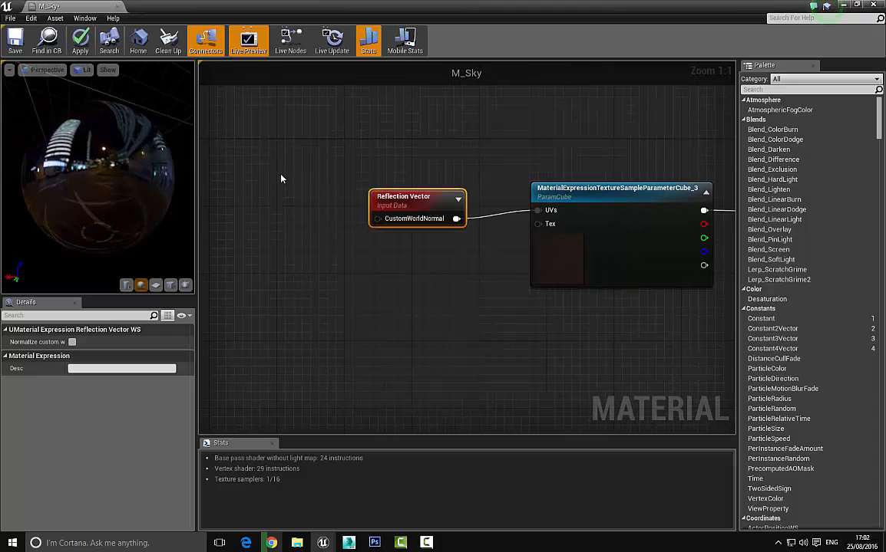
{"action": "left_click", "coordinate": [281, 179]}
{"action": "left_click", "coordinate": [294, 180]}
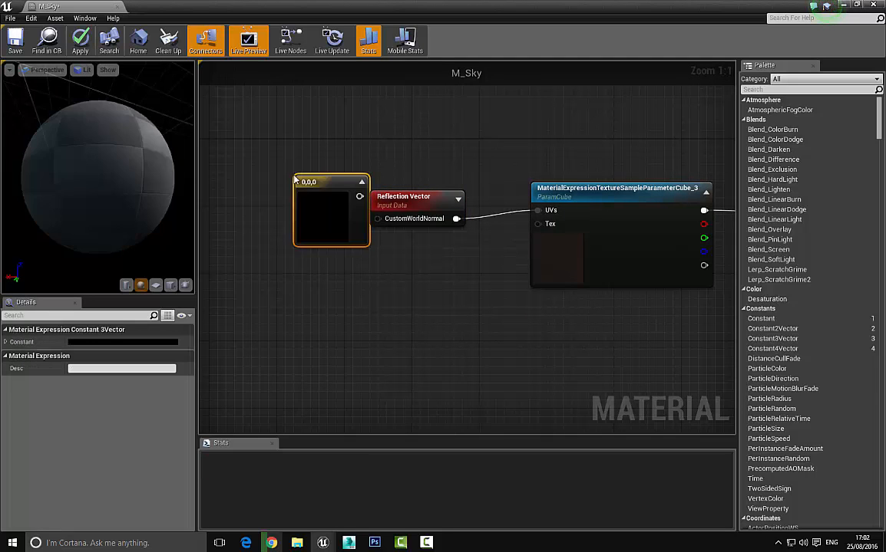
{"action": "left_click_drag", "start_coordinate": [329, 186], "coordinate": [377, 218]}
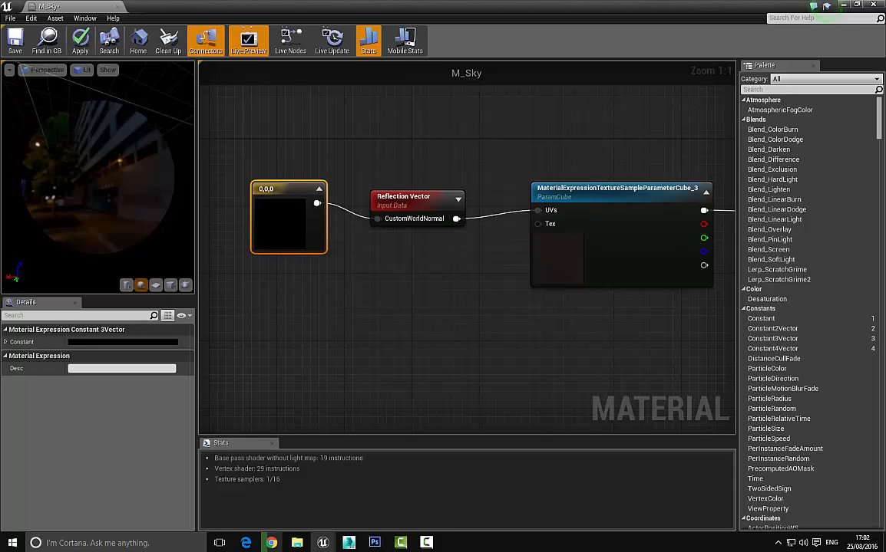
{"action": "left_click_drag", "start_coordinate": [122, 163], "coordinate": [34, 164]}
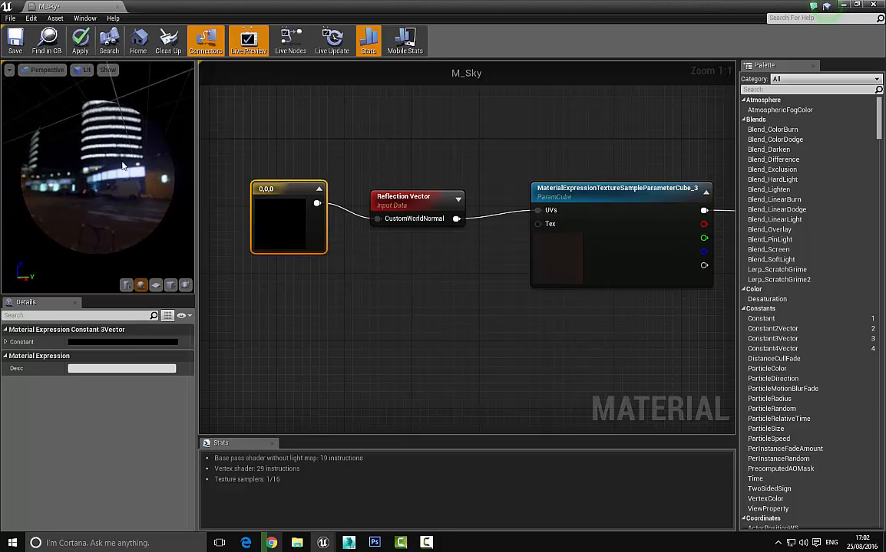
{"action": "left_click_drag", "start_coordinate": [122, 163], "coordinate": [2, 188]}
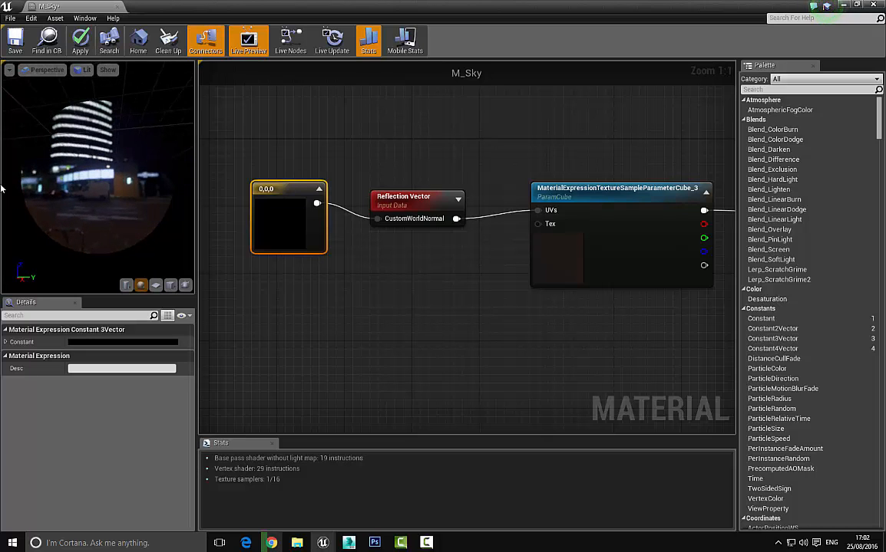
{"action": "left_click_drag", "start_coordinate": [63, 128], "coordinate": [84, 167]}
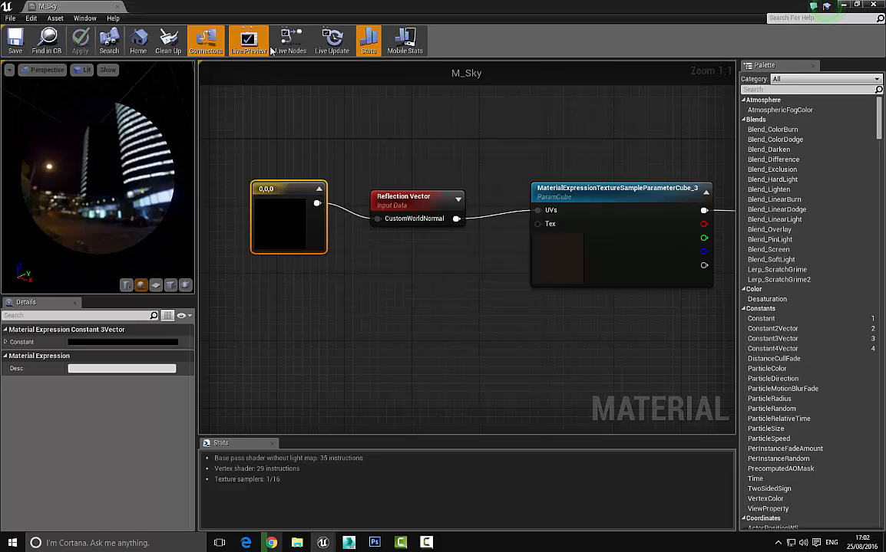
Return to the level editor and assign M_Sky to the SkyMesh actor's Element 0 material
{"action": "left_click_drag", "start_coordinate": [285, 5], "coordinate": [242, 67]}
{"action": "left_click", "coordinate": [553, 69]}
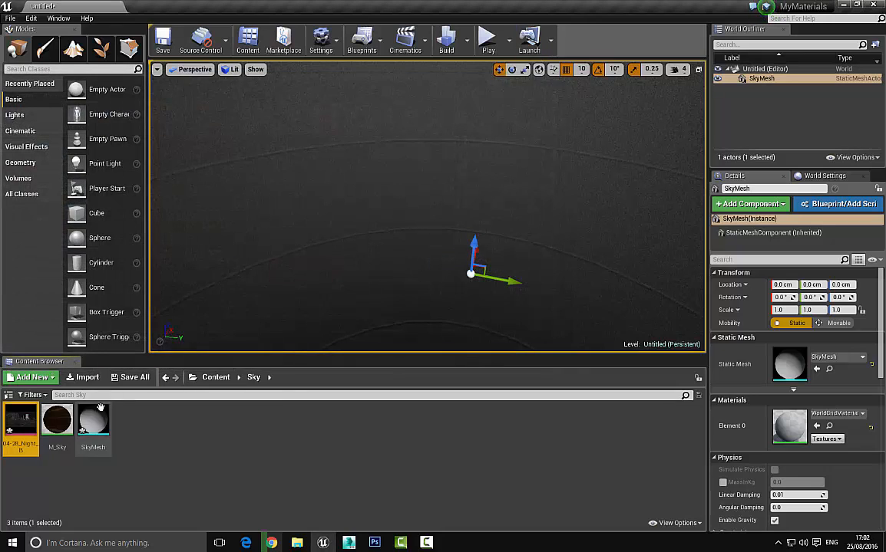
{"action": "left_click_drag", "start_coordinate": [66, 419], "coordinate": [789, 426]}
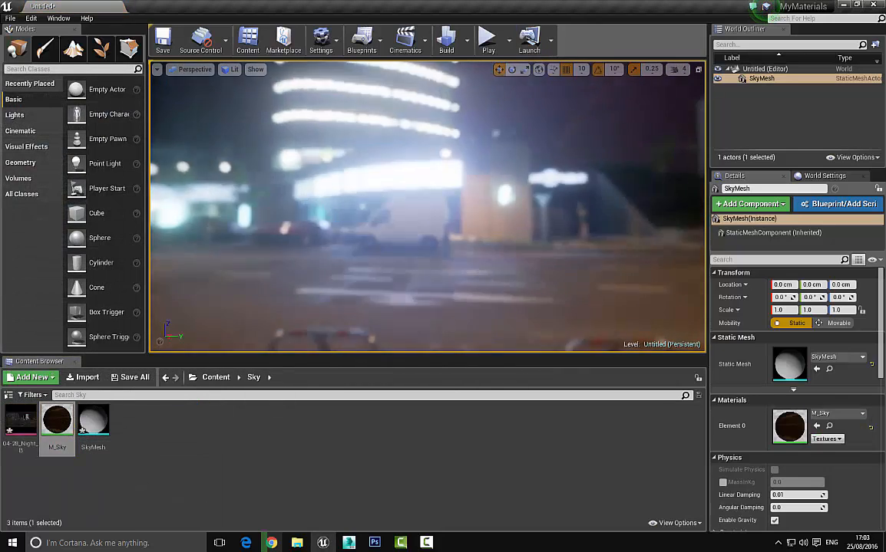
Look around the textured sky in the level viewport and switch the viewport to full-screen immersive mode
{"action": "right_click_drag", "start_coordinate": [427, 207], "coordinate": [308, 283]}
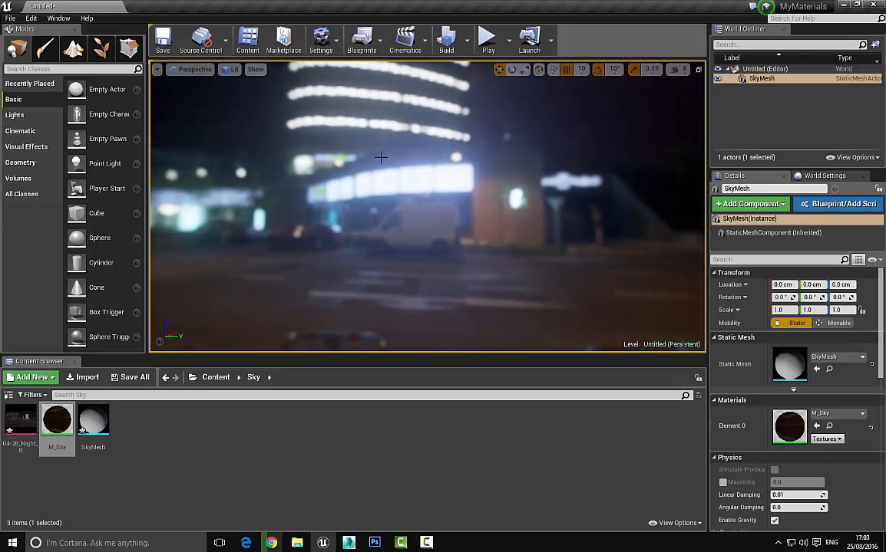
{"action": "right_click_drag", "start_coordinate": [381, 158], "coordinate": [376, 195]}
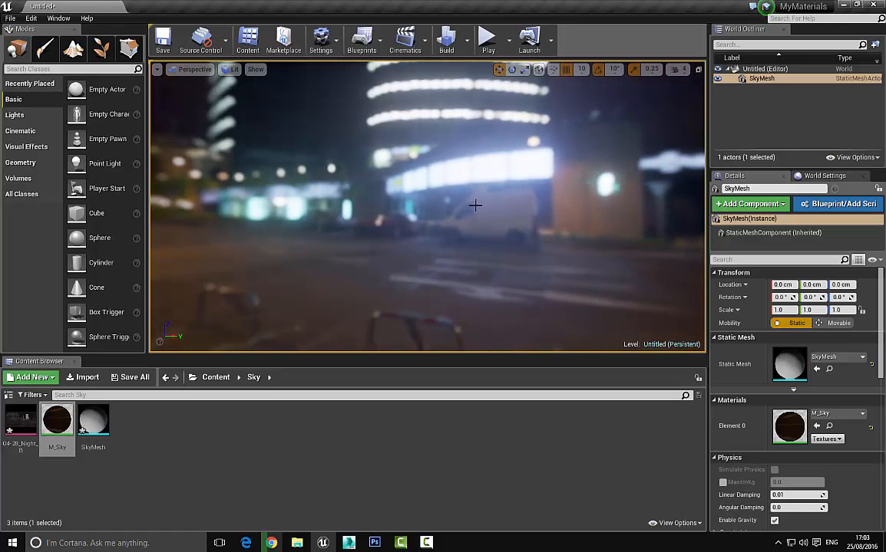
{"action": "key", "text": "F11"}
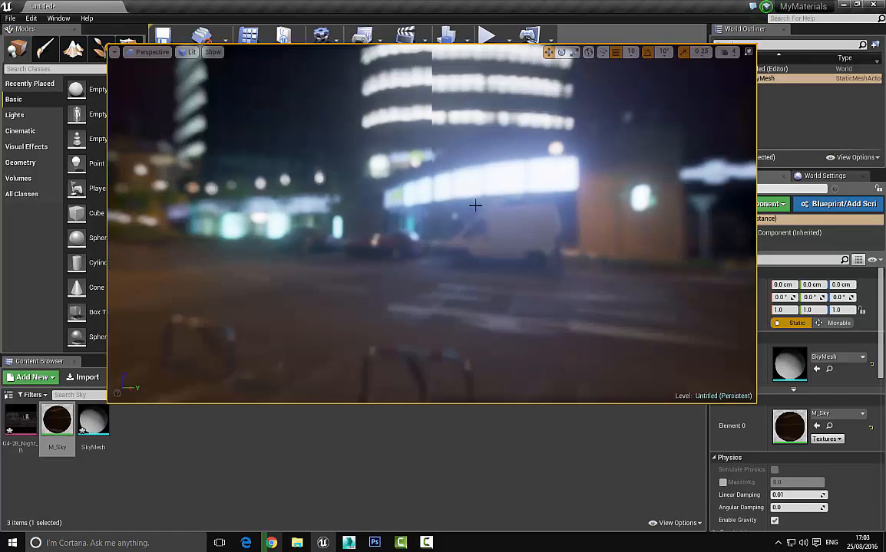